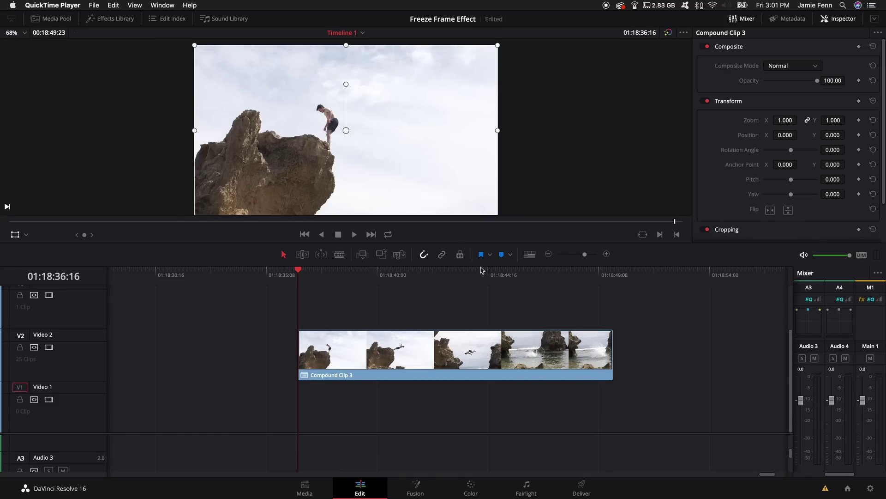
Scrub the Resolve timeline to 01:18:42:16, where the diver is upside down mid-flip
drag(481, 270, 302, 327)
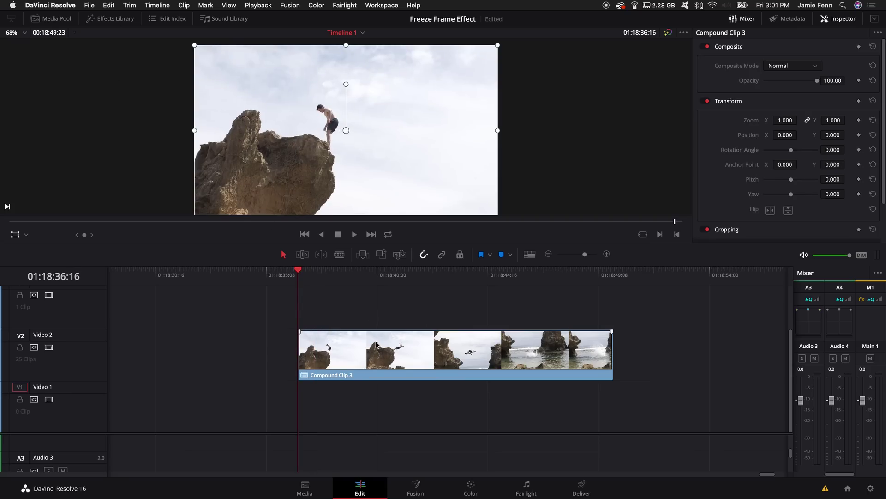
drag(300, 274, 441, 273)
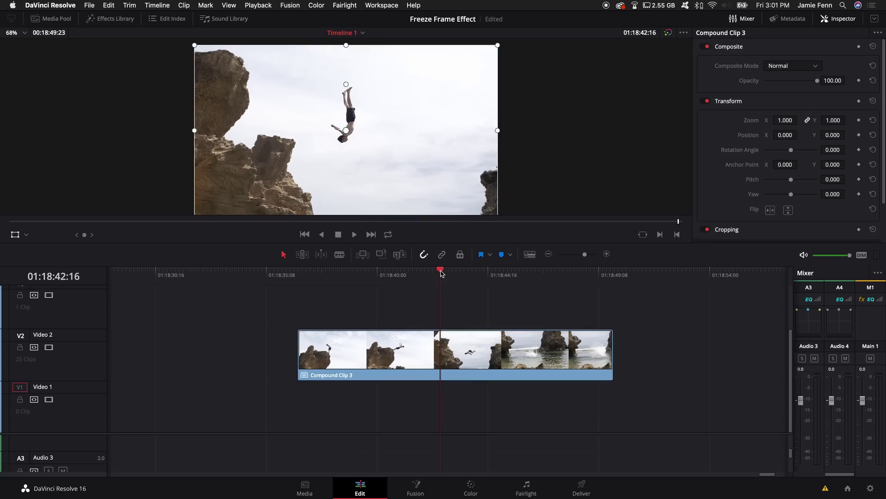
Copy Compound Clip 3 onto V3 and freeze that copy on the mid-flip frame
scroll(444, 347, up, 2)
click(445, 393)
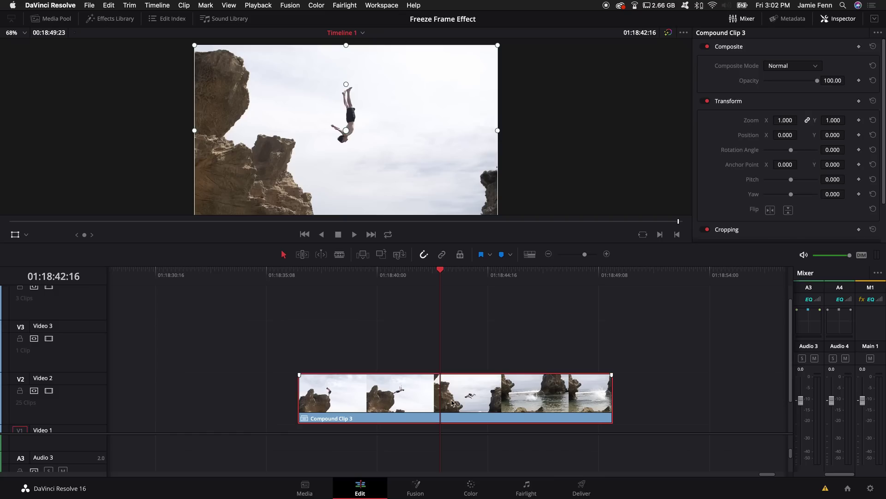
drag(452, 402, 452, 358)
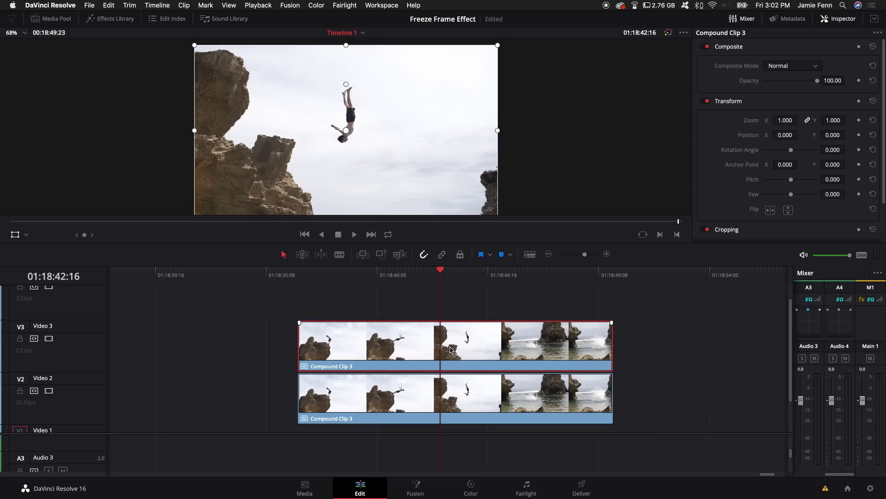
click(185, 5)
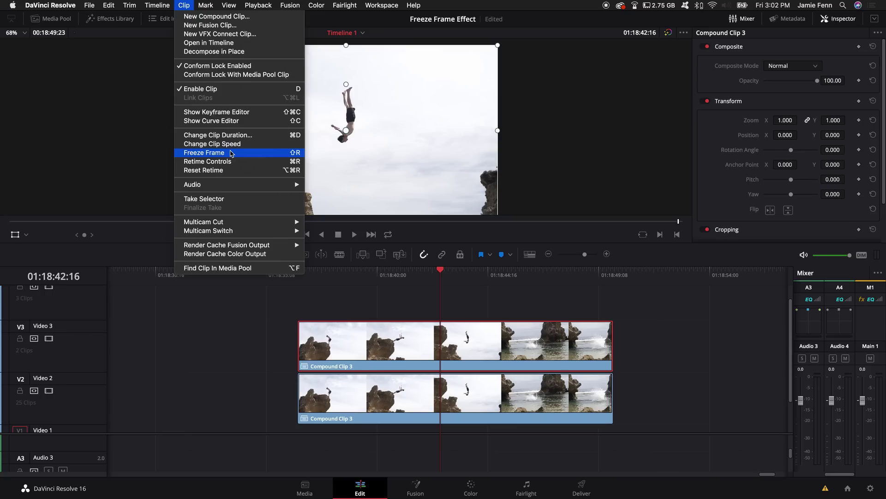
click(231, 153)
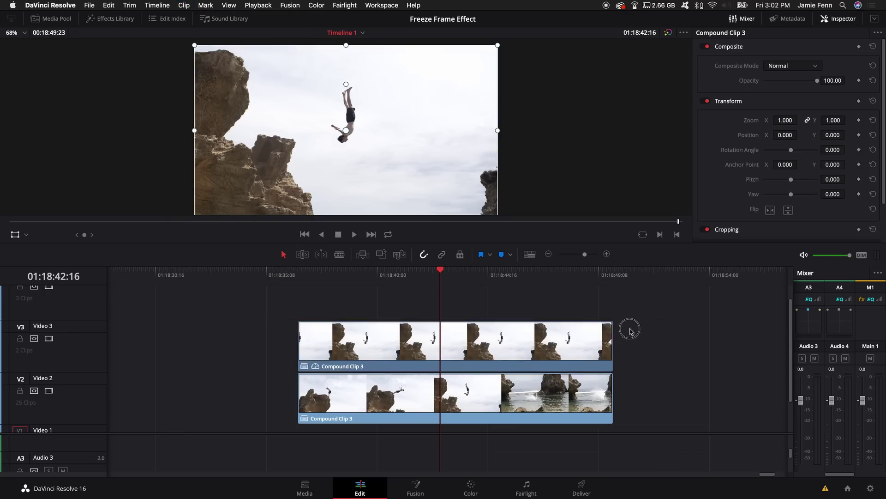
Combine the frozen copy and the original into Fusion Clip 5 and select it
super+click(511, 407)
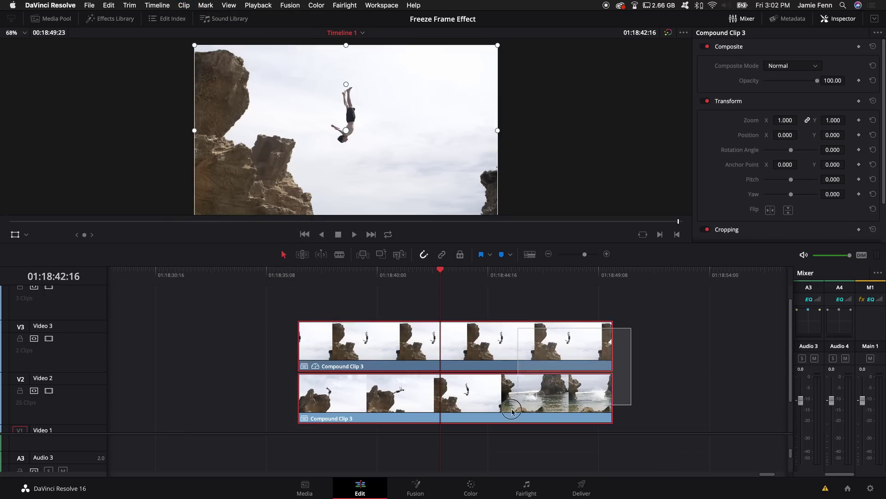
right_click(418, 391)
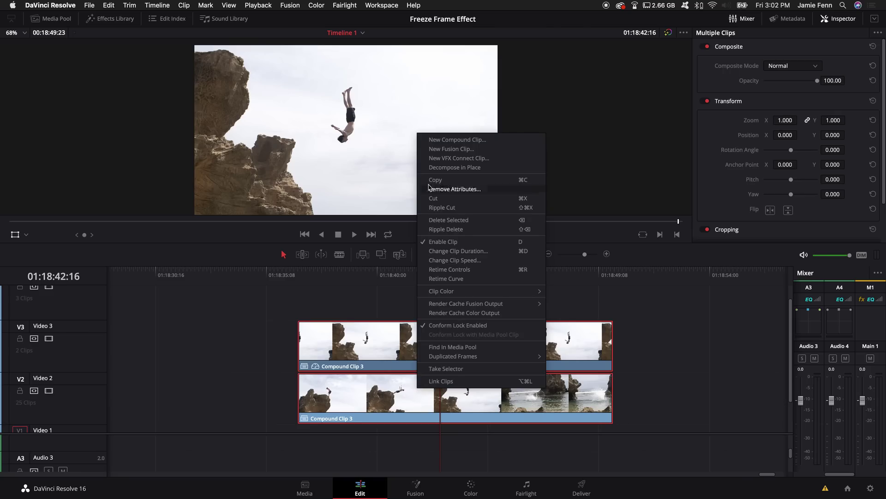
click(451, 149)
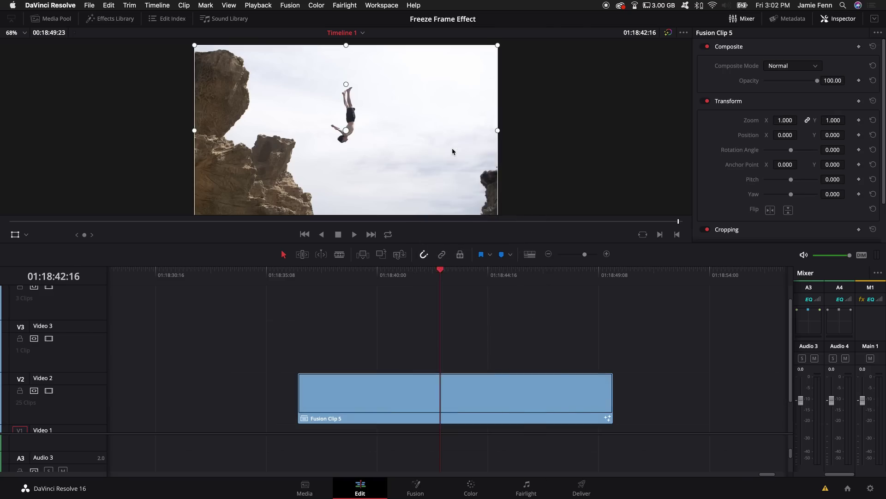
mouse_move(422, 277)
mouse_down()
mouse_move(327, 277)
mouse_move(438, 277)
mouse_move(417, 277)
mouse_up()
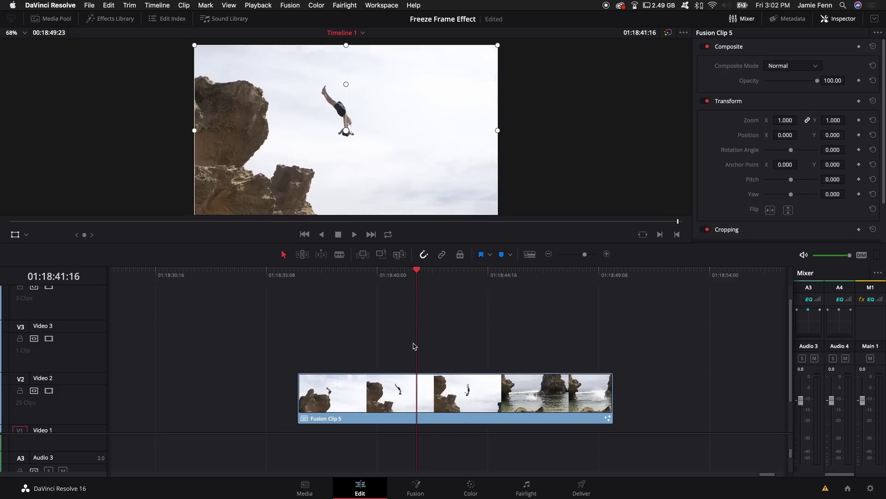
click(421, 407)
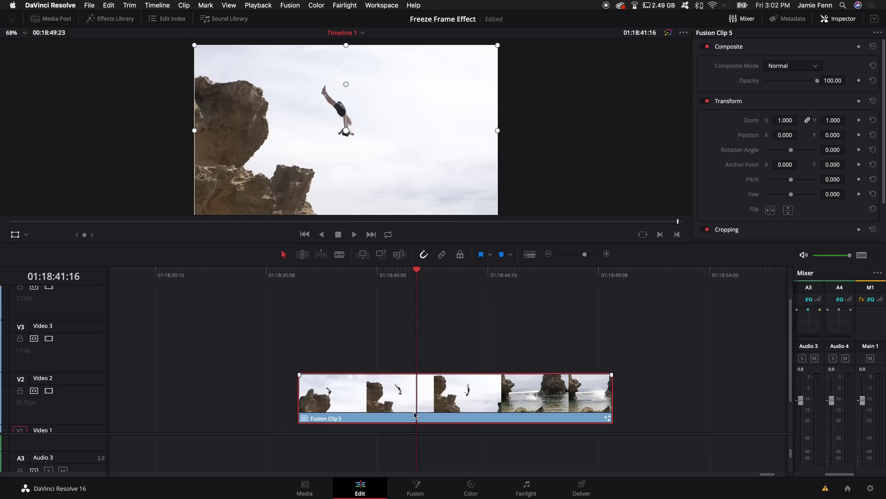
Open Fusion Clip 5 in Fusion, then move Merge1 right and MediaIn1 up
click(416, 487)
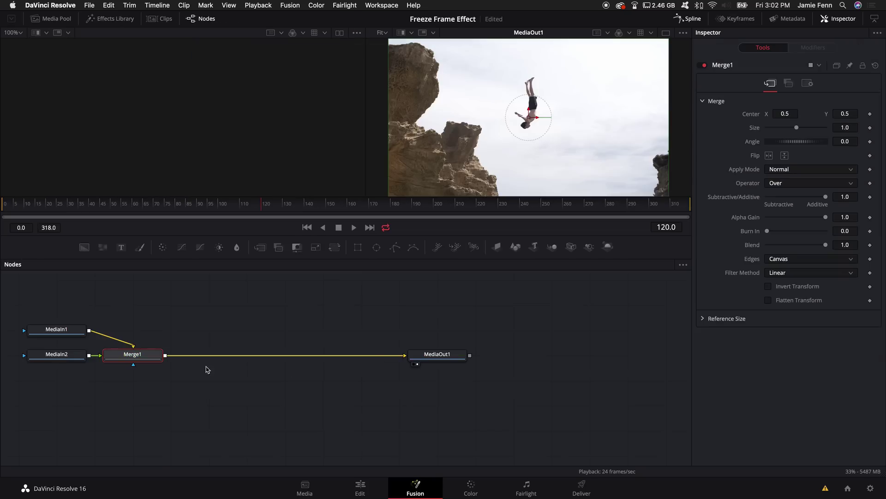
drag(141, 358, 174, 360)
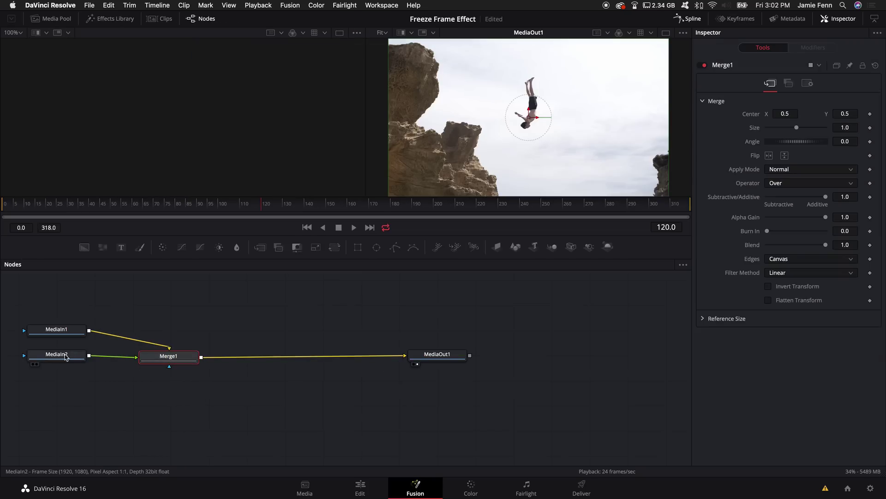
click(56, 356)
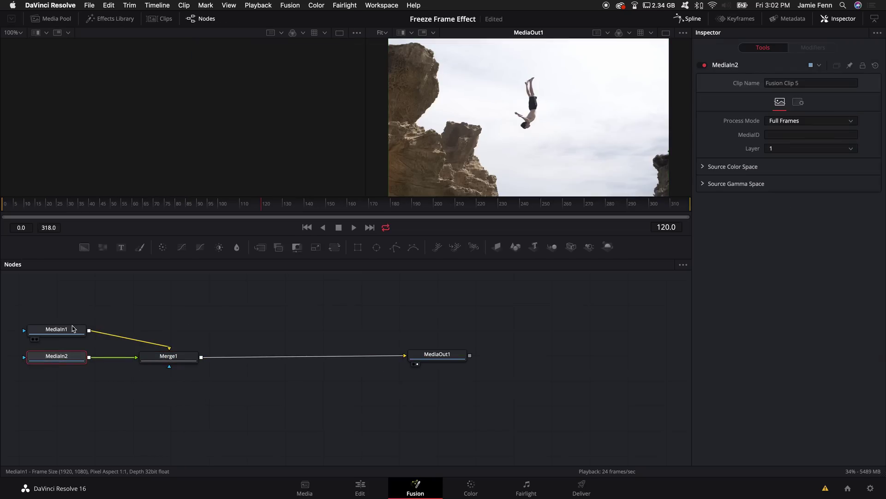
mouse_move(73, 329)
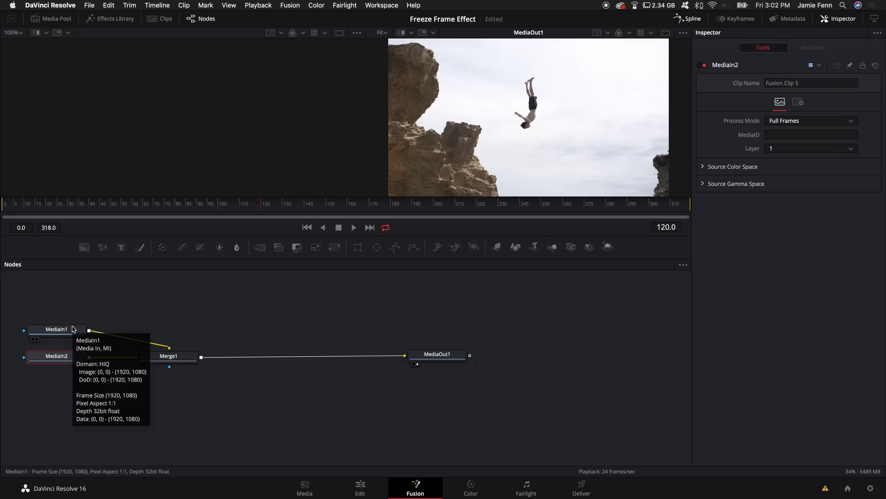
click(71, 333)
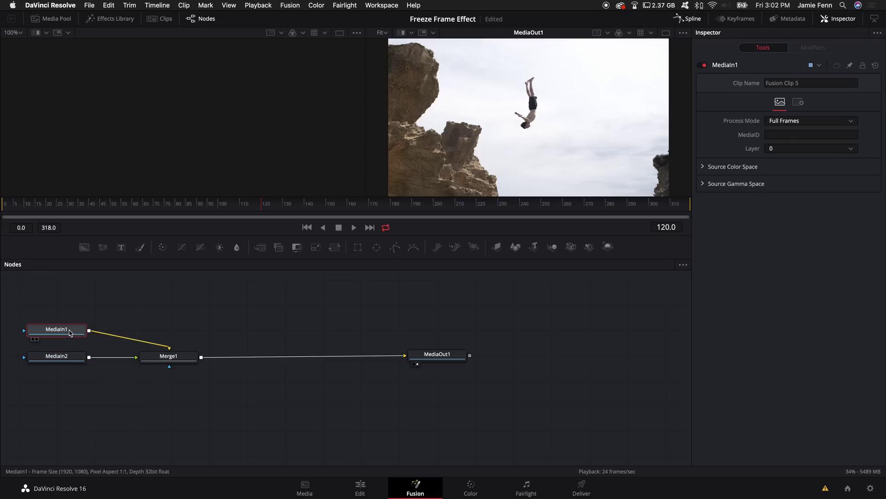
drag(70, 333, 85, 325)
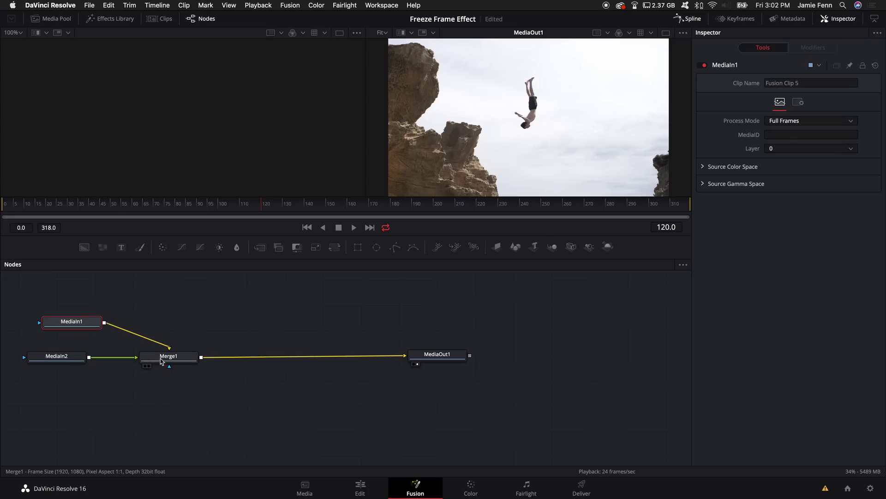
Preview MediaIn1 beside the output and line it up level with Merge1, MediaIn2 above
mouse_move(163, 361)
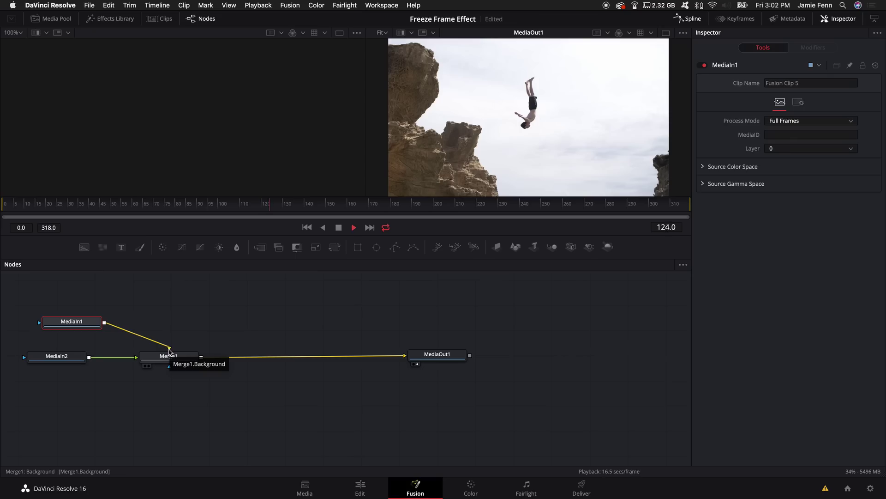
key(space)
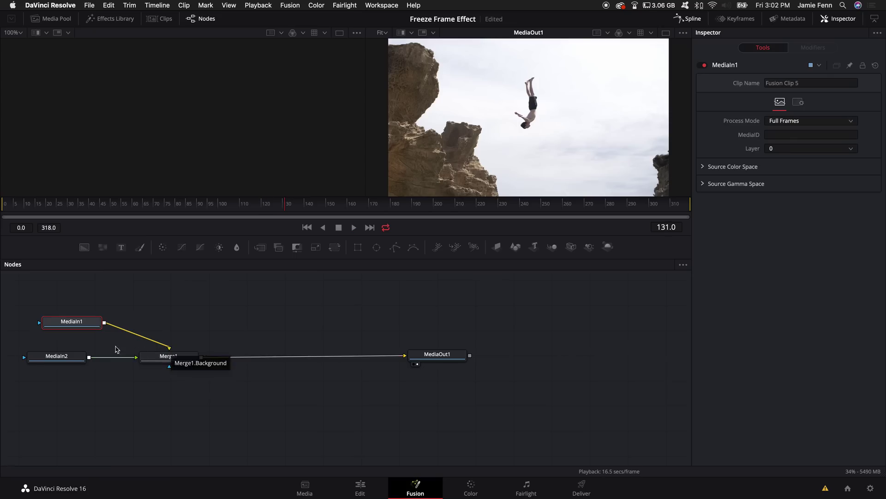
mouse_move(63, 360)
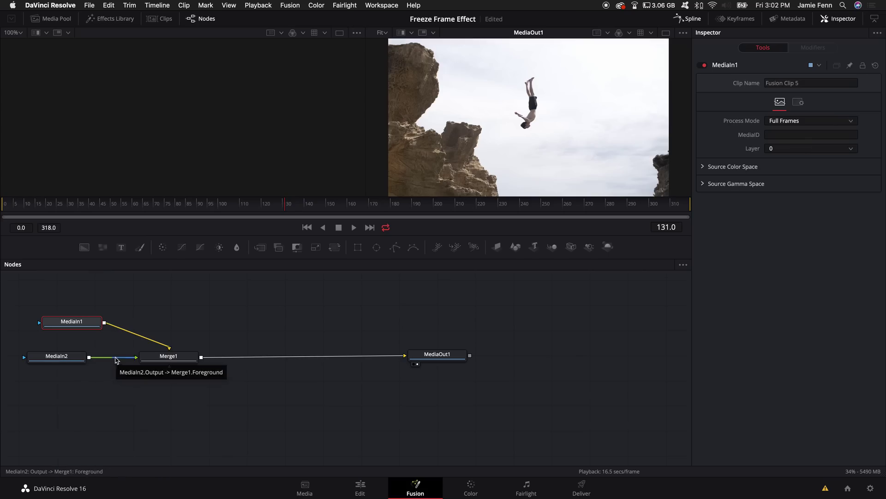
key(1)
key(space)
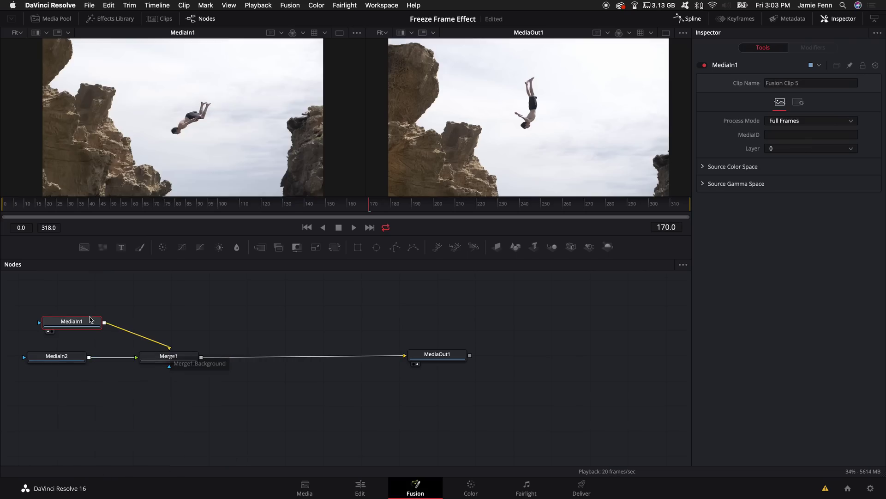
drag(86, 324, 153, 304)
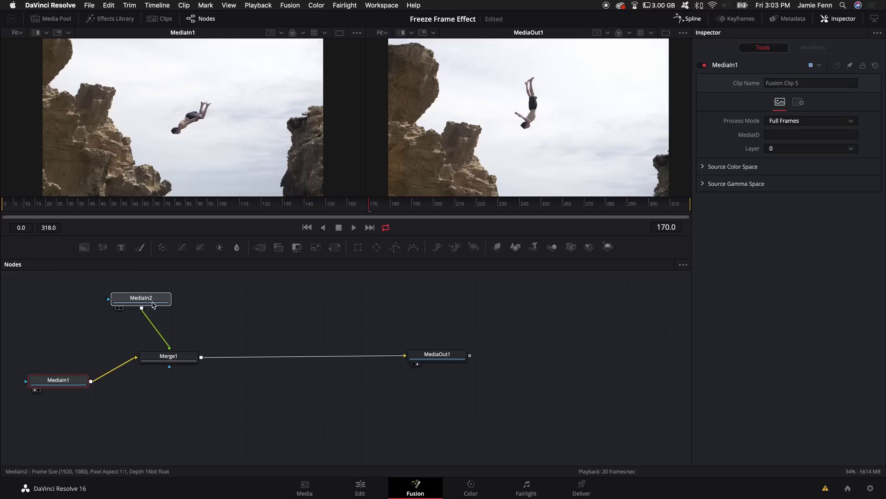
drag(74, 383, 70, 358)
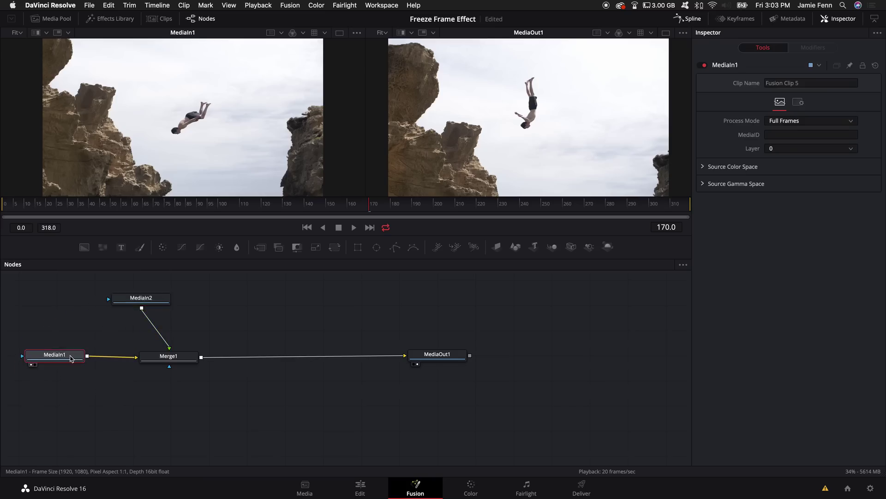
Rename MediaIn2 to STILL and MediaIn1 to LIVE
click(140, 305)
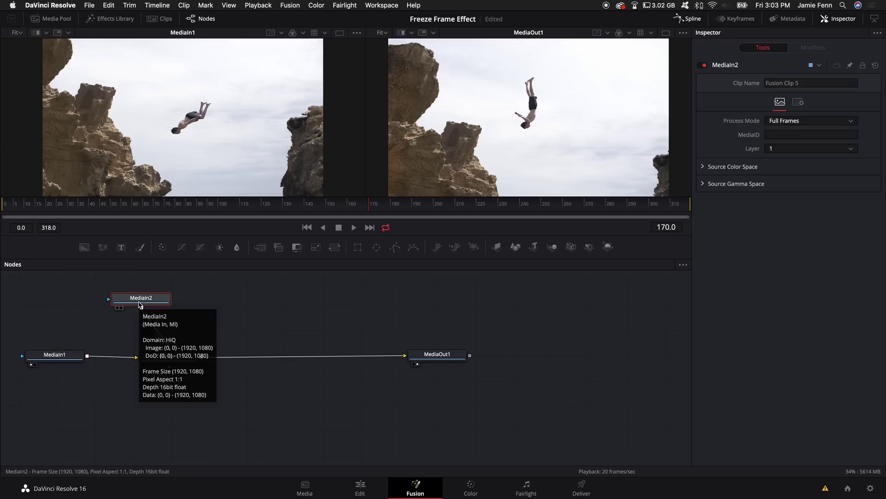
key(F2)
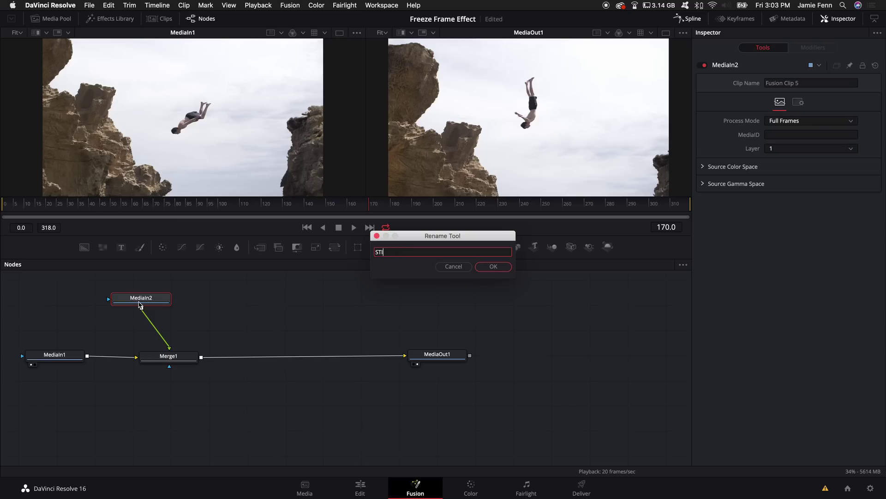
text(STILL)
key(Return)
click(65, 356)
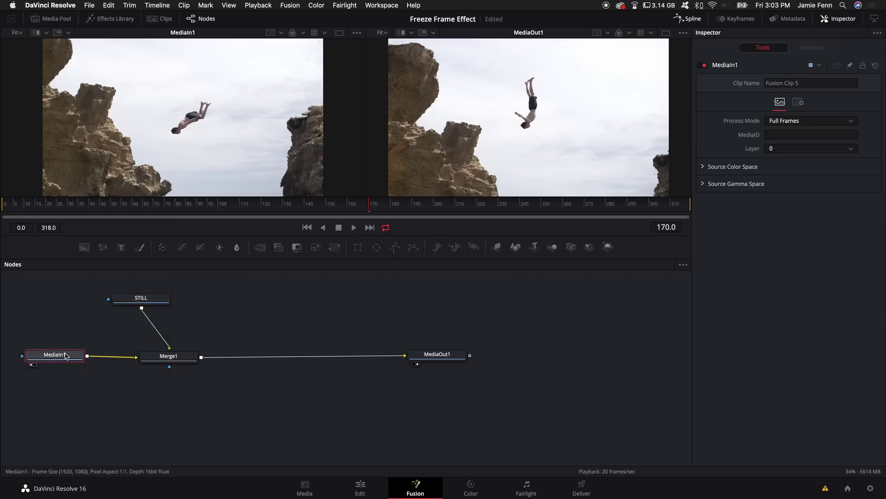
key(F2)
text(L)
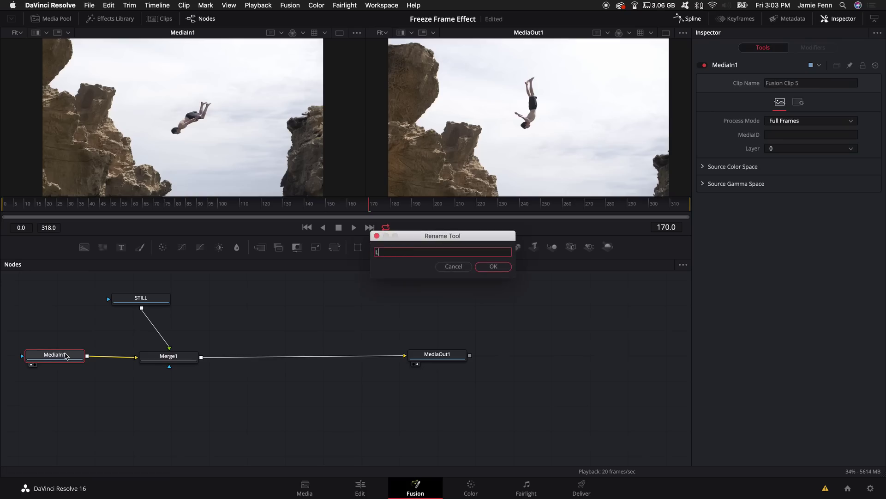
text(IVE)
key(Return)
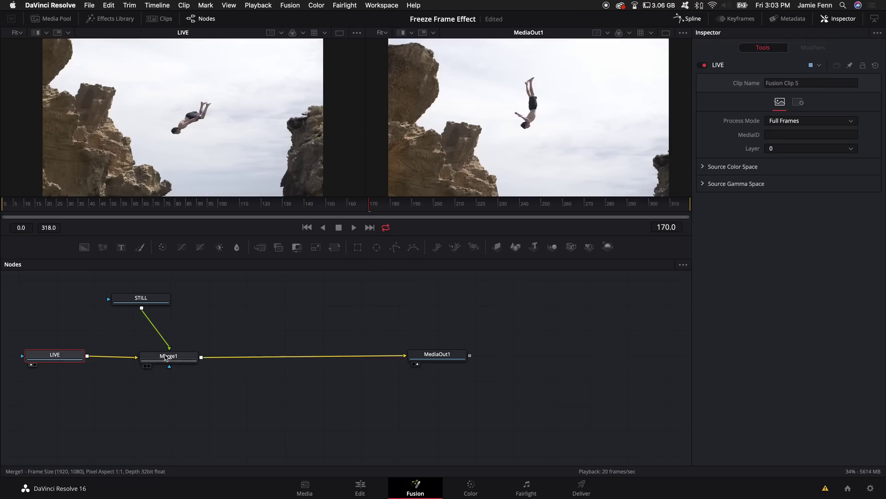
Shift Merge1 right and LIVE lower, select STILL, and enlarge the viewers
drag(168, 357, 180, 357)
drag(54, 355, 55, 363)
click(142, 299)
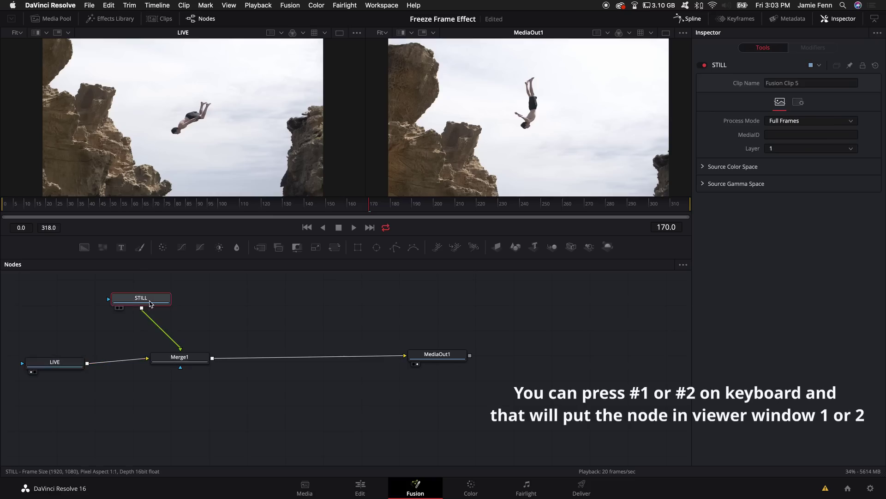
scroll(203, 323, up, 2)
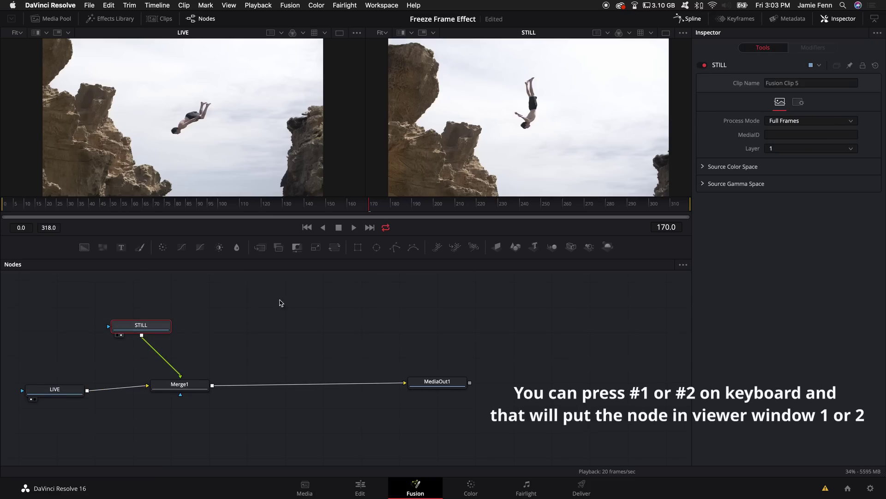
drag(499, 196, 492, 246)
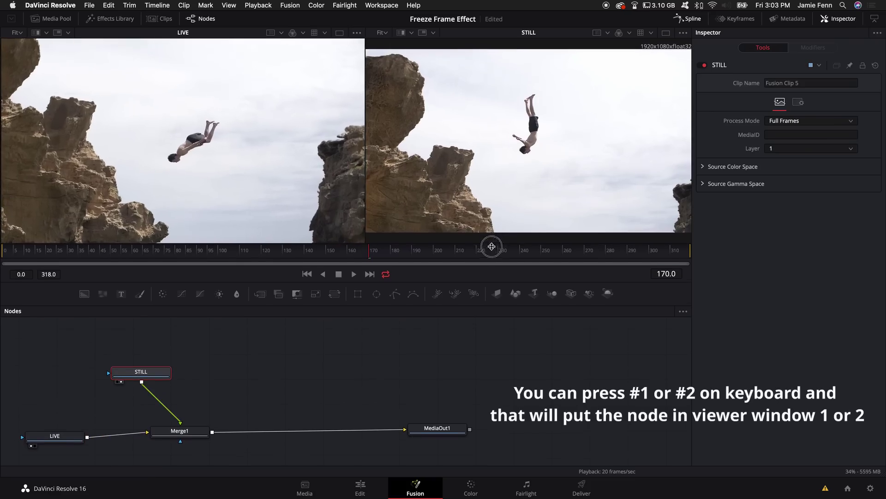
drag(365, 203, 304, 201)
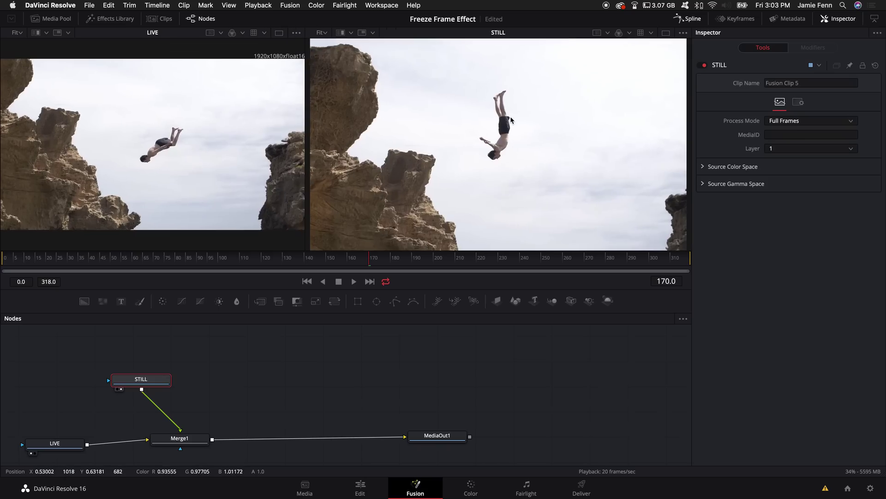
scroll(506, 124, up, 5)
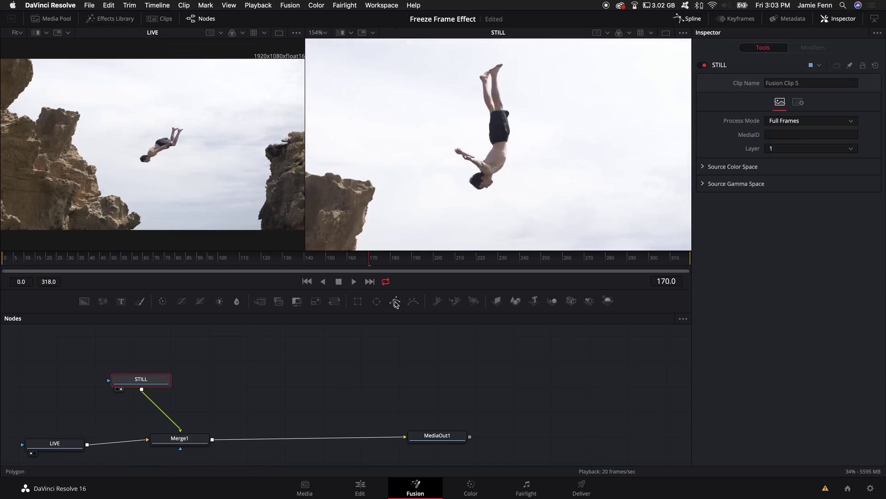
Add a Polygon1 mask above STILL and turn on Invert
click(396, 303)
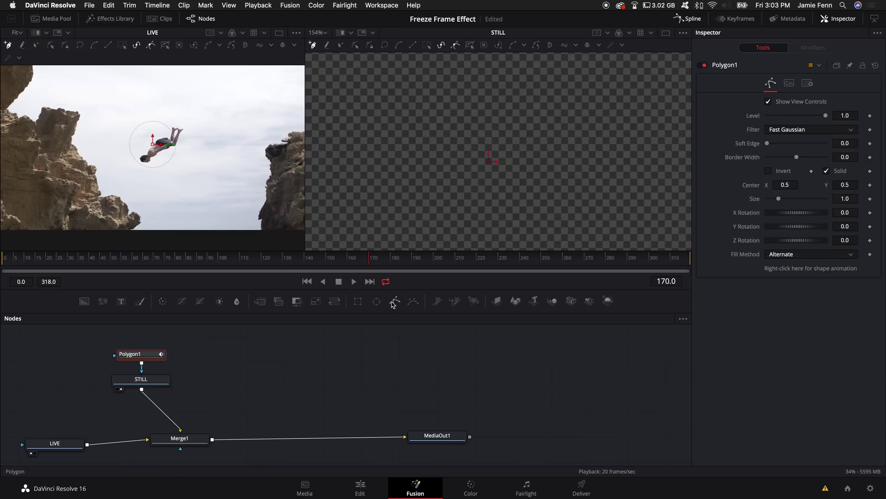
click(143, 386)
drag(153, 354, 136, 339)
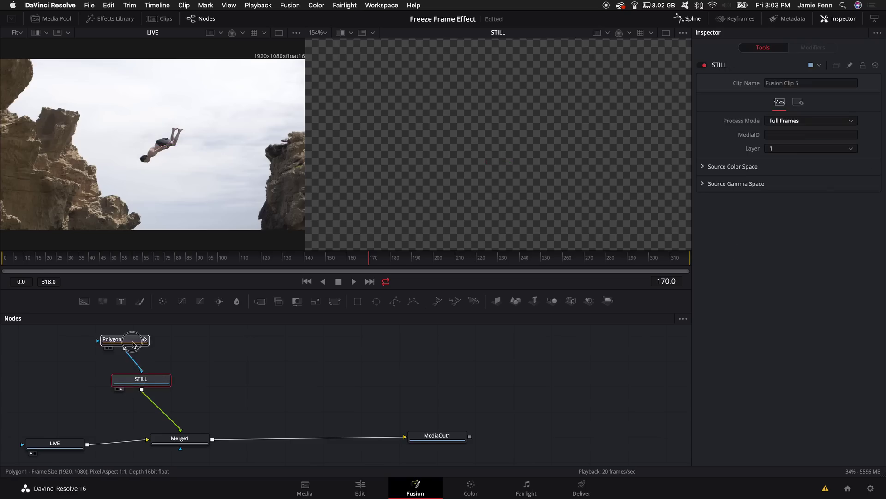
click(137, 387)
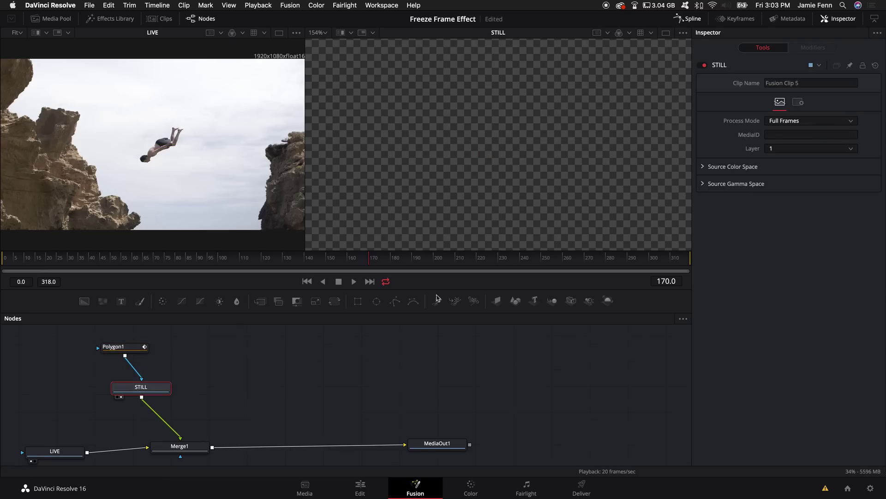
click(133, 346)
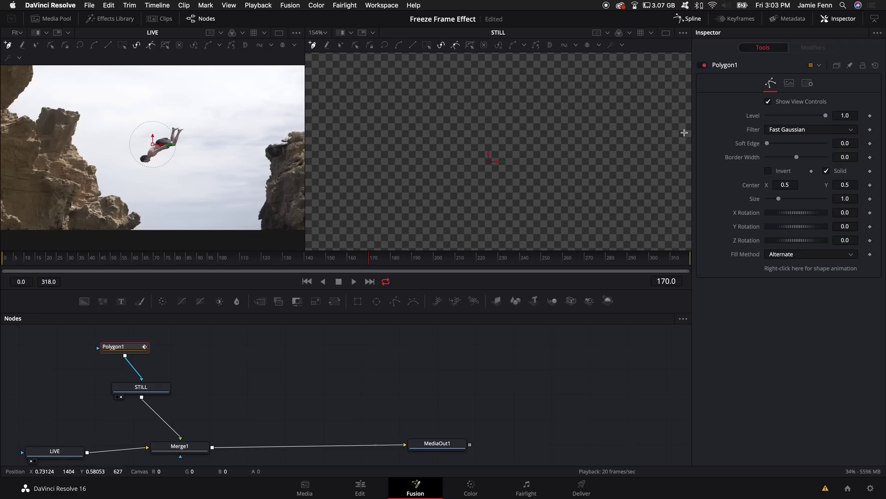
click(768, 172)
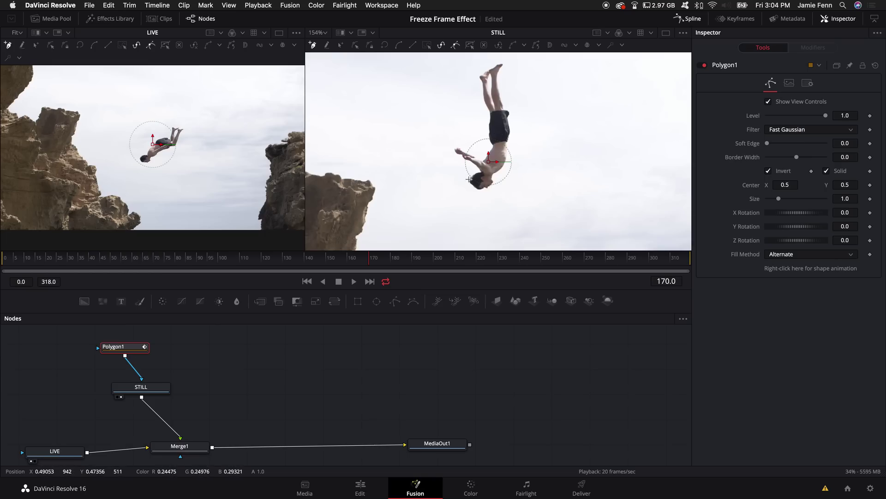
Trace a closed polygon around the diver's legs, body, head and arm
scroll(503, 157, up, 5)
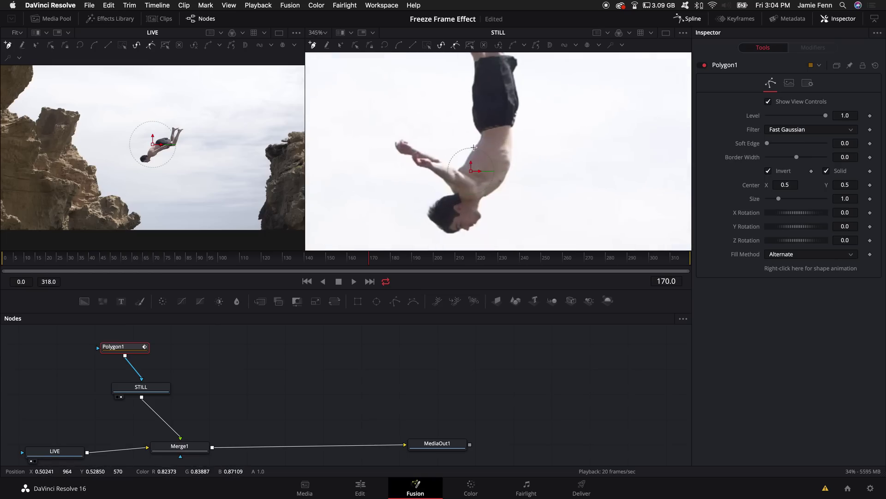
scroll(470, 92, up, 5)
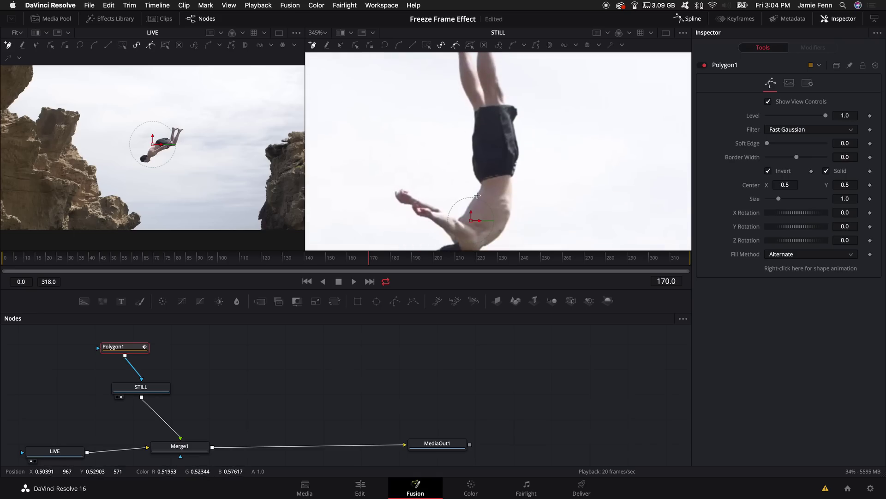
drag(475, 196, 478, 194)
scroll(483, 186, up, 3)
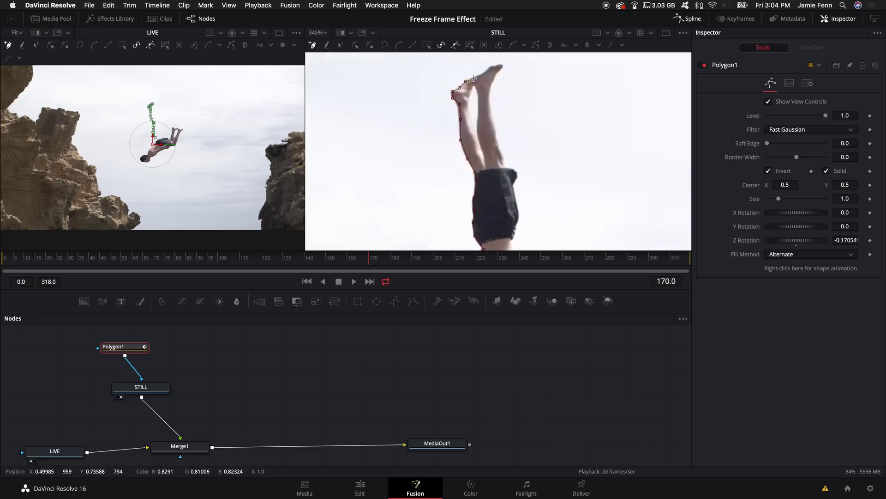
scroll(508, 184, up, 4)
click(519, 221)
click(530, 208)
click(458, 199)
scroll(461, 210, down, 2)
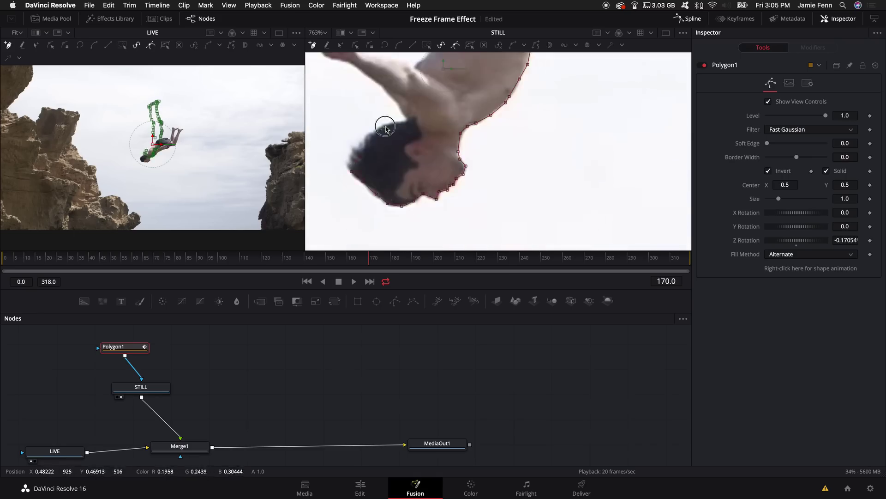
click(443, 216)
click(386, 149)
click(334, 96)
click(429, 169)
click(468, 211)
scroll(469, 198, down, 6)
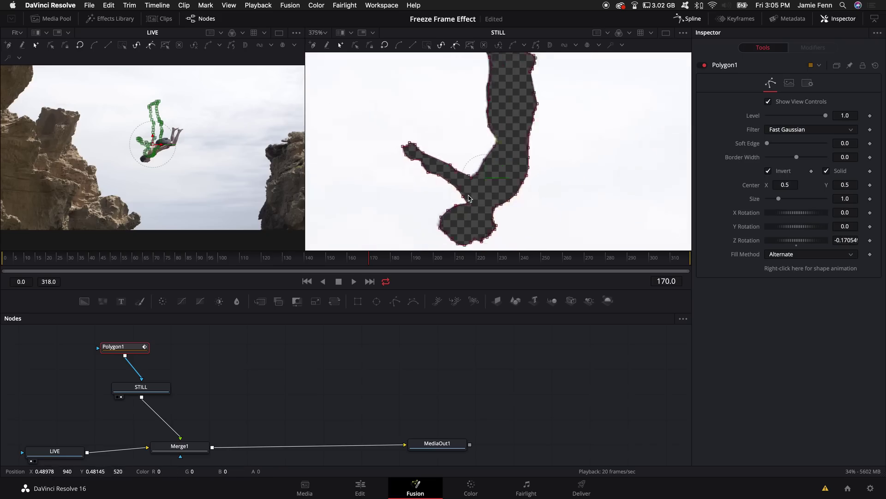
Save the project and turn off Invert so only the diver remains
key(super+s)
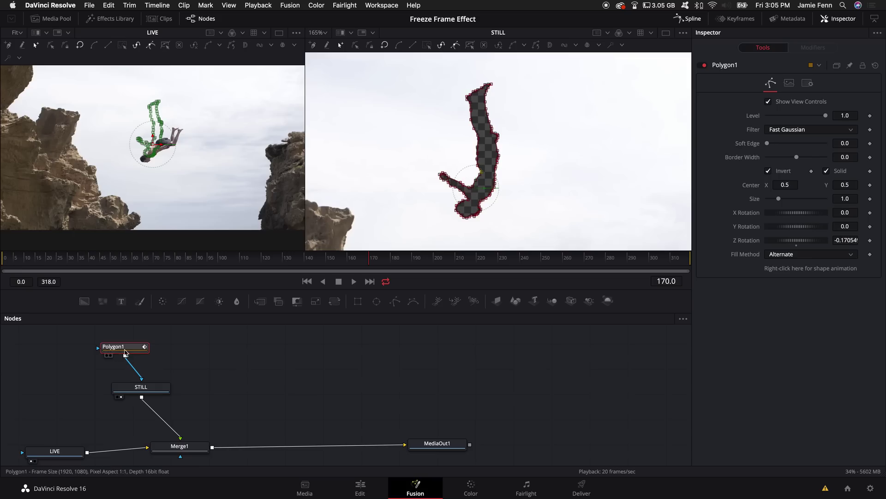
click(769, 171)
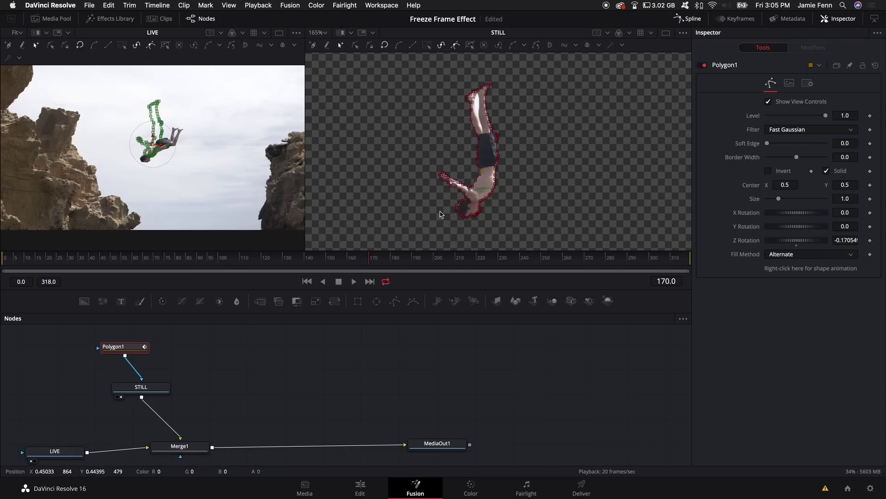
scroll(457, 199, down, 3)
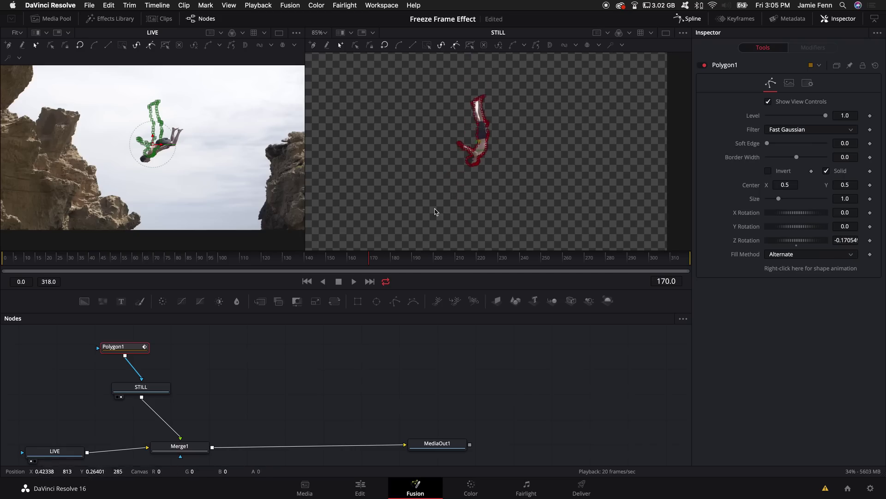
Show MediaOut1 beside the live clip and rearrange Merge1, Polygon1 and STILL
click(421, 444)
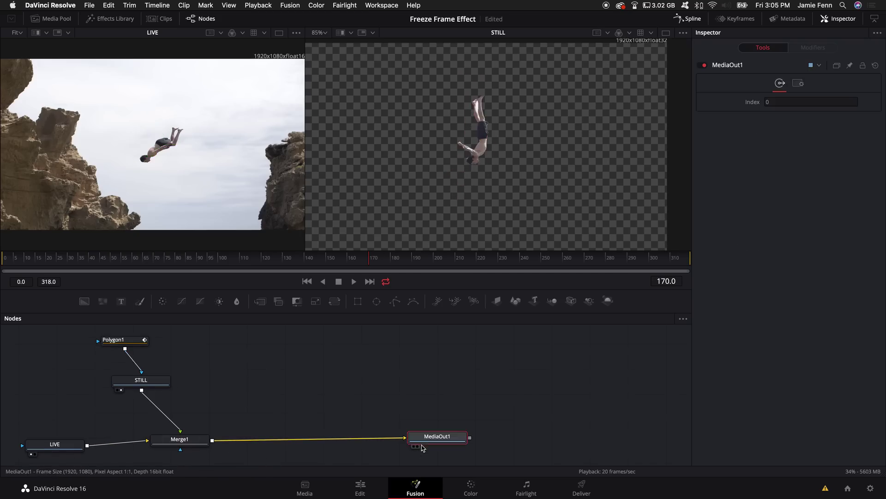
drag(437, 438, 505, 166)
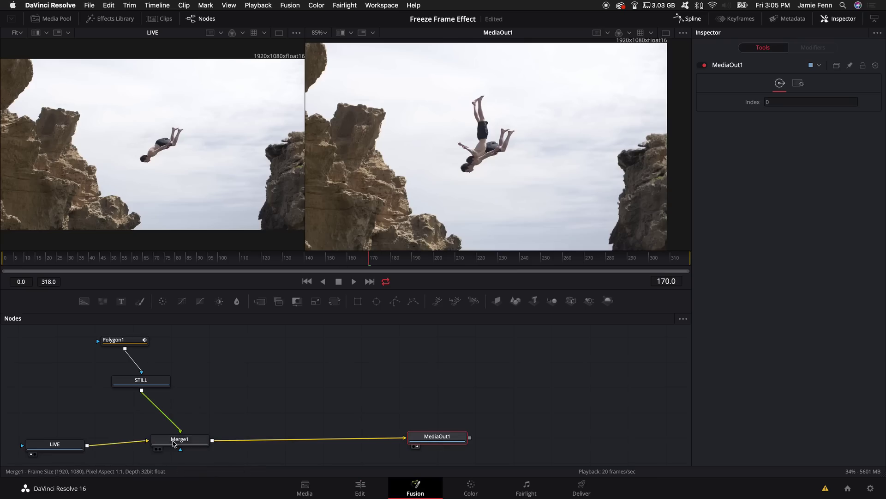
drag(180, 440, 197, 437)
drag(119, 327, 195, 334)
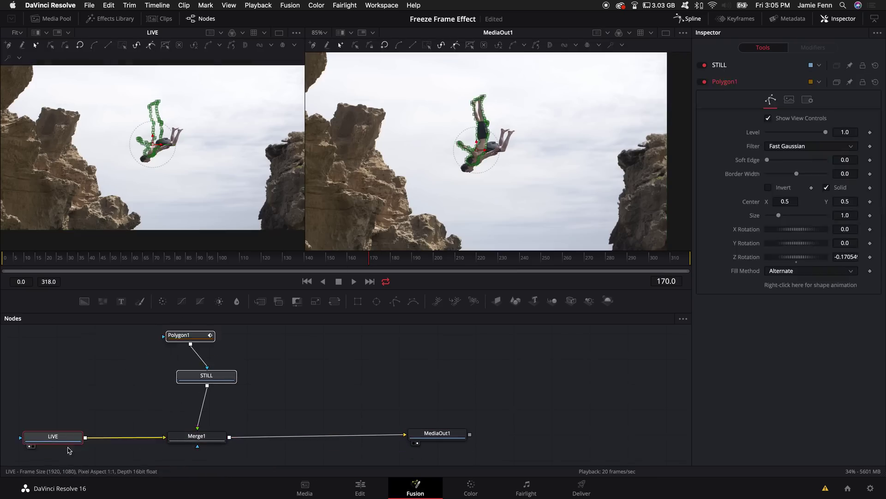
Insert a Planar Tracker after LIVE via the 'plan' node search and tidy the nodes
click(69, 444)
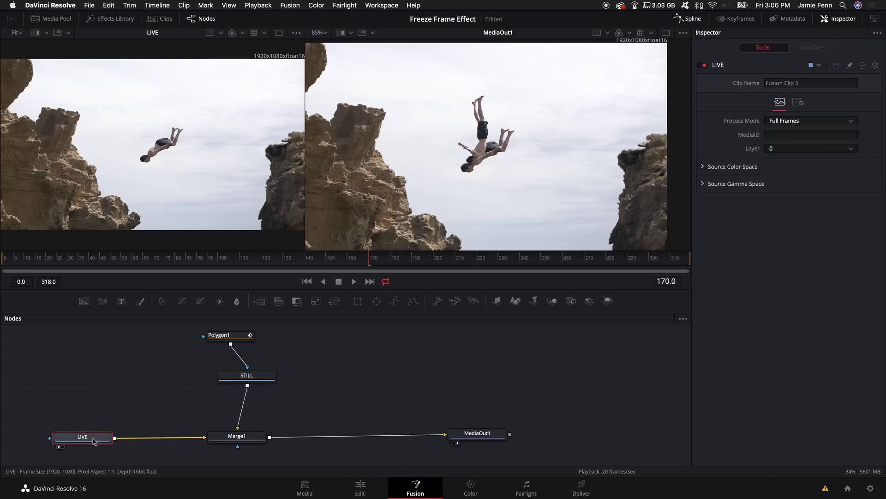
mouse_move(93, 441)
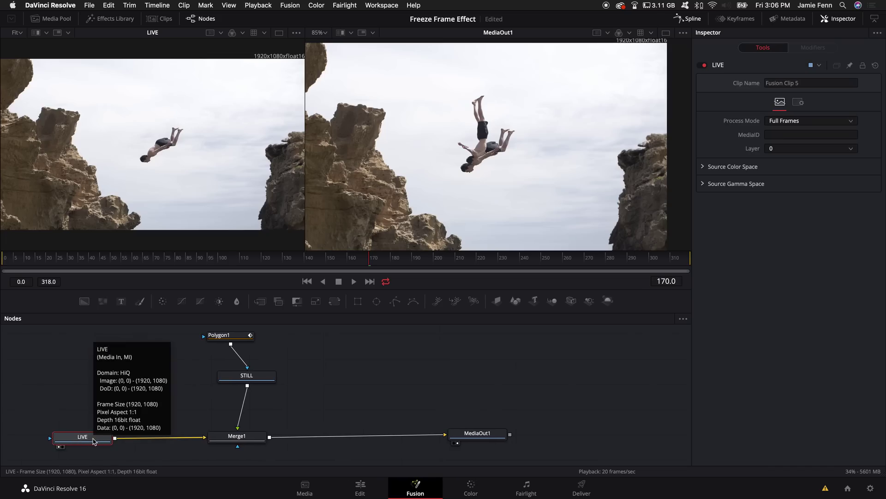
key(shift+space)
text(plan)
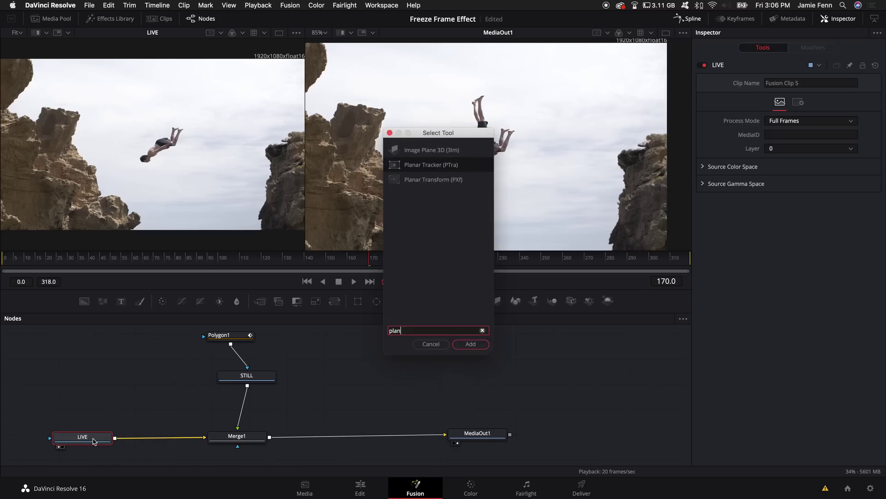
key(Return)
drag(93, 441, 60, 438)
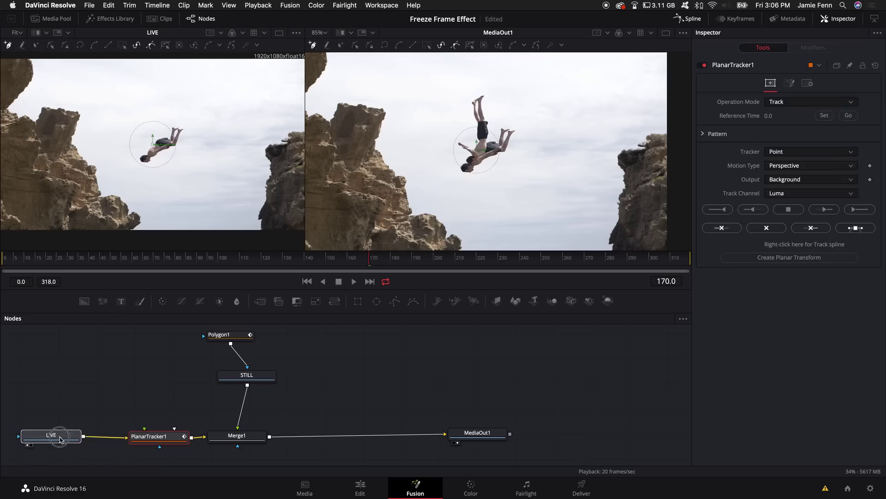
drag(160, 443, 139, 440)
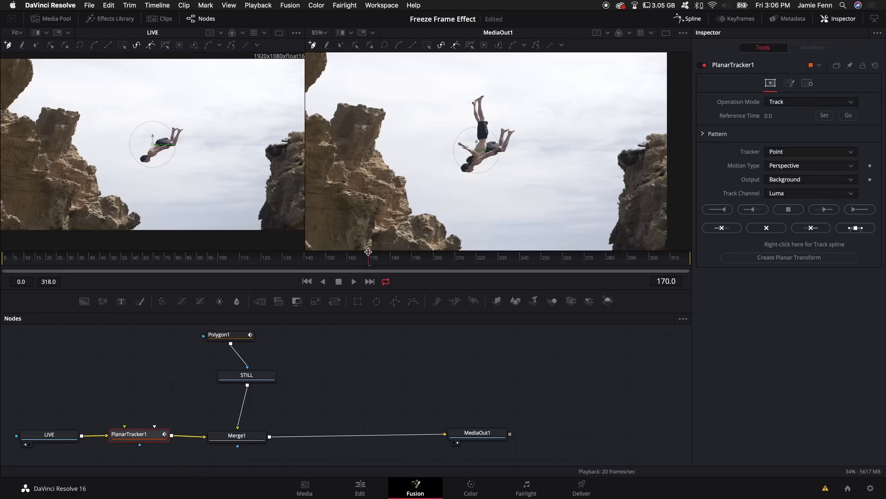
Widen the MediaOut1 viewer and step through frames to settle on frame 144
drag(308, 215, 201, 215)
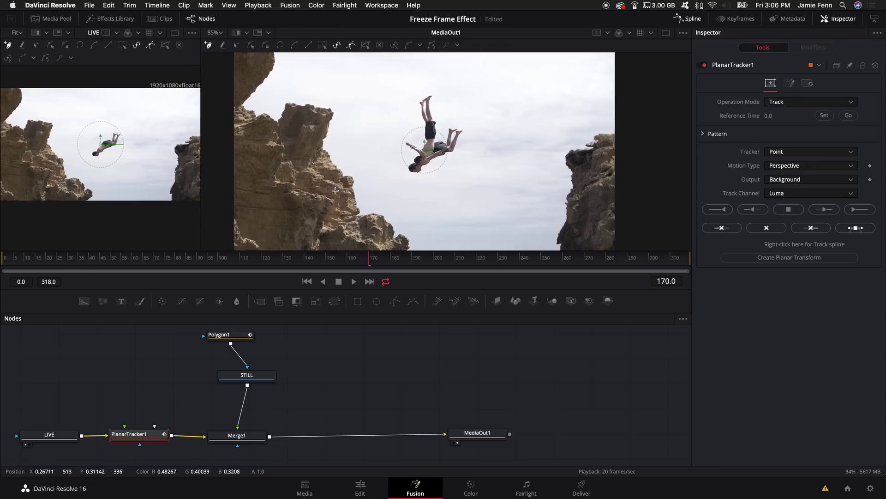
key(j)
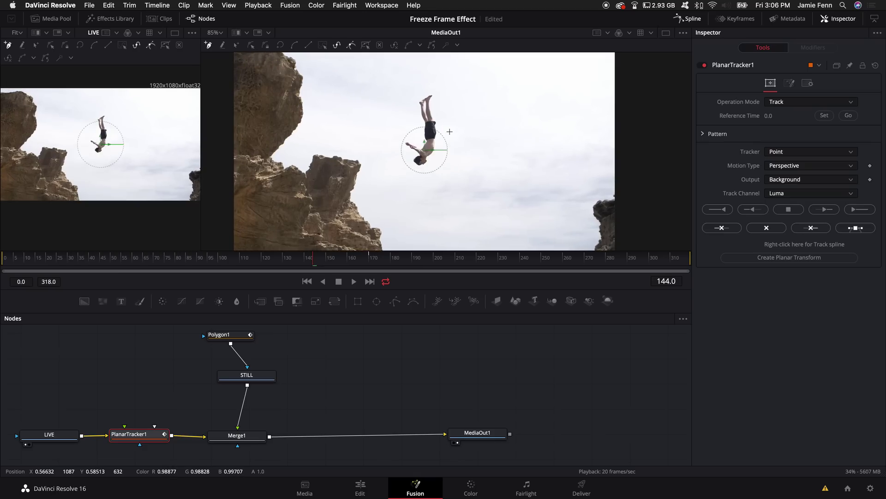
scroll(436, 136, up, 6)
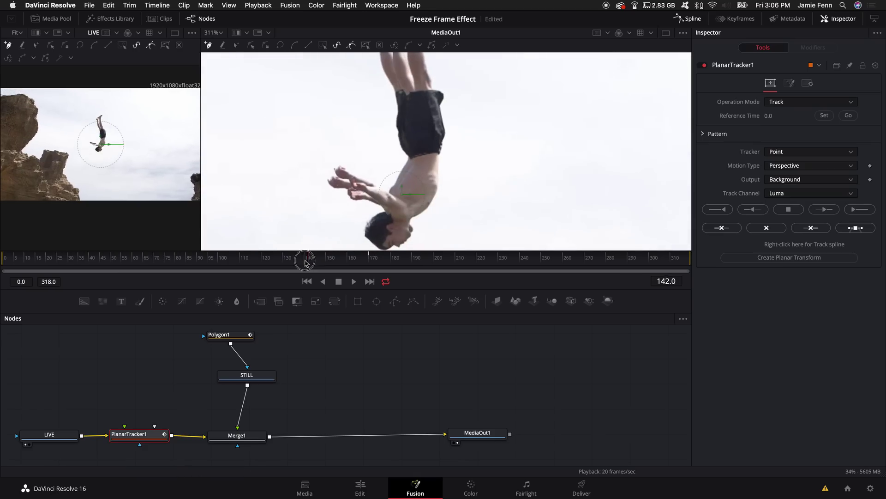
mouse_move(307, 259)
mouse_down()
mouse_move(277, 262)
mouse_move(346, 264)
mouse_move(322, 266)
mouse_up()
key(Left)
key(Left)
key(Left)
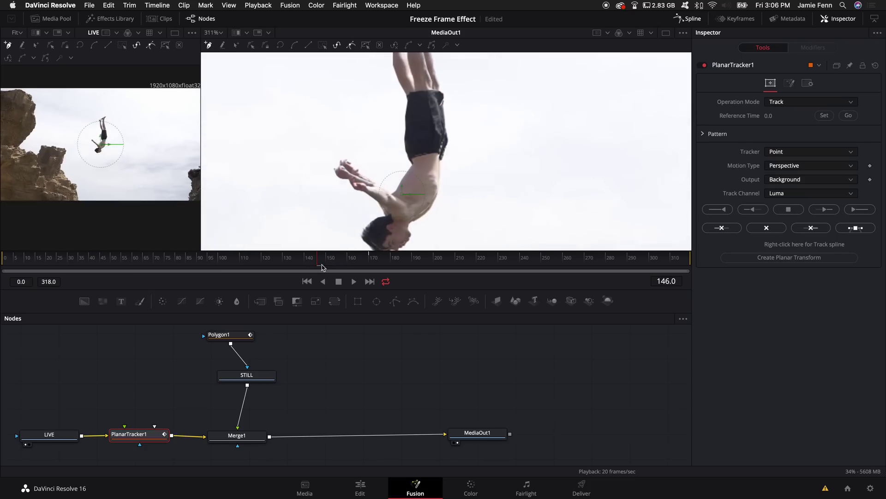
key(Left)
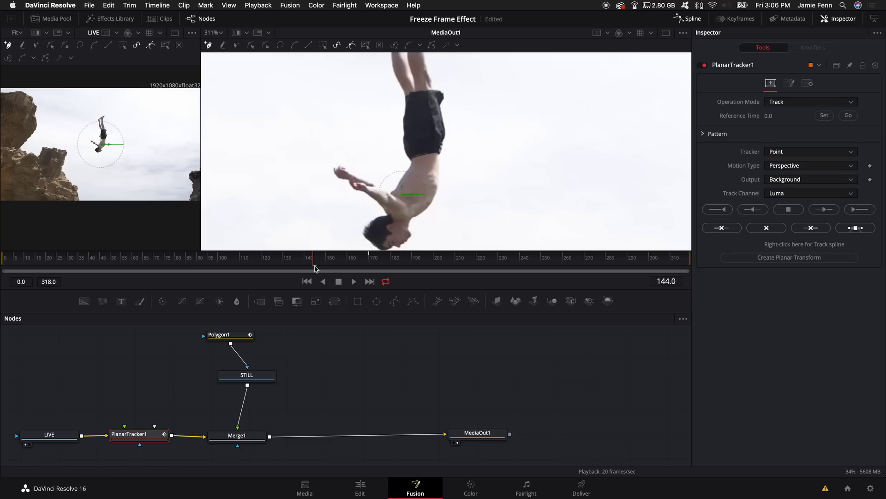
key(Right)
key(Right)
key(Right)
key(Left)
key(Left)
key(Left)
key(Left)
key(Left)
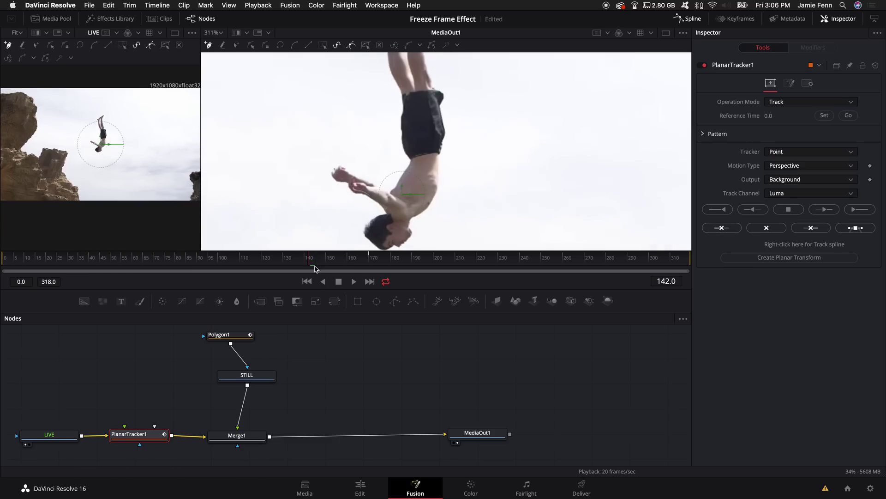
key(Right)
key(Right)
key(Right)
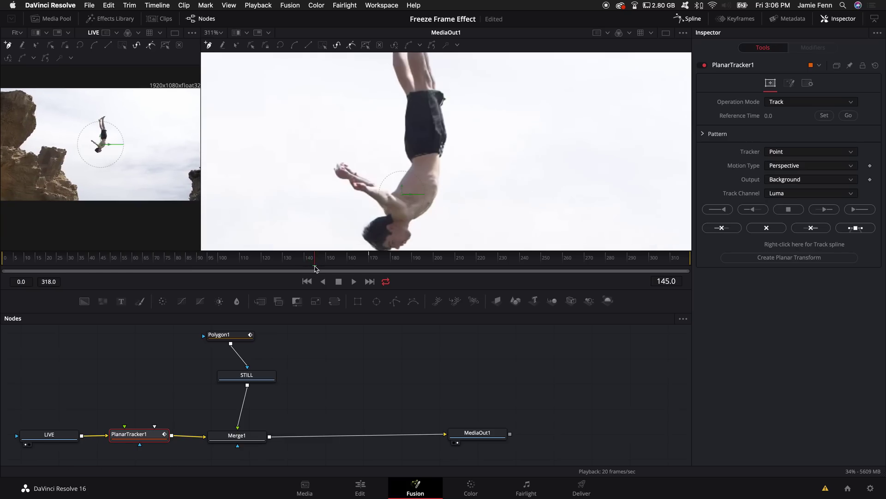
key(Left)
scroll(323, 203, down, 6)
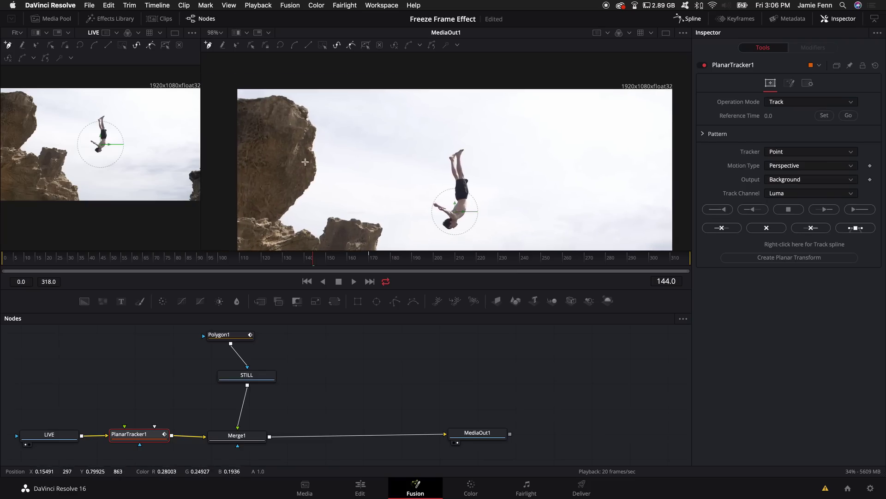
Outline a five-point track area on the left cliff edge
click(312, 137)
click(311, 163)
click(274, 165)
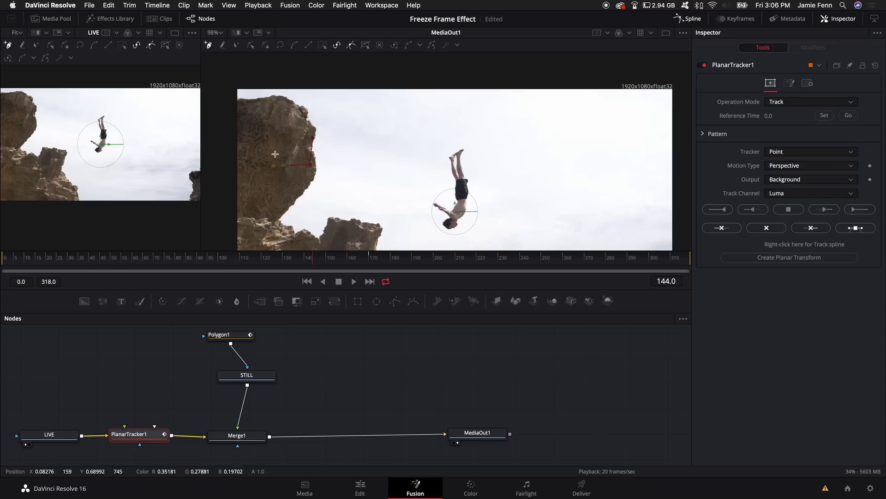
click(275, 131)
click(313, 137)
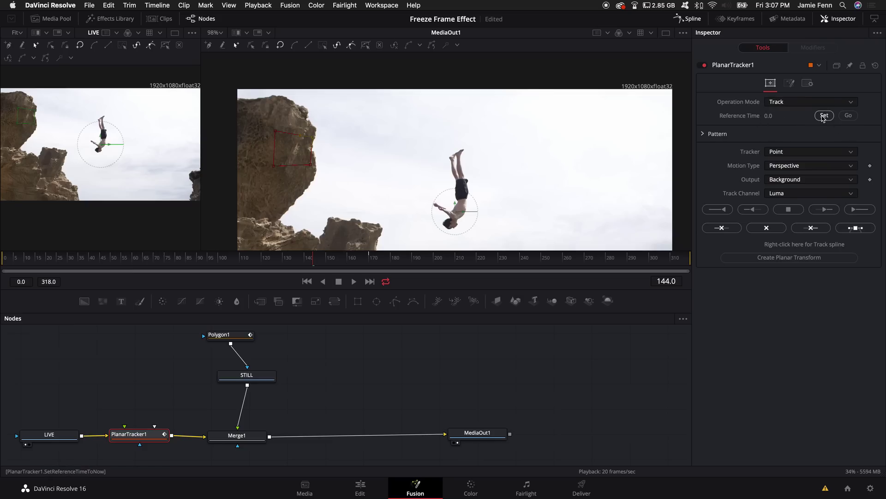
Set frame 144 as the reference time and switch the tracker to Hybrid Point/Area
click(824, 116)
click(787, 152)
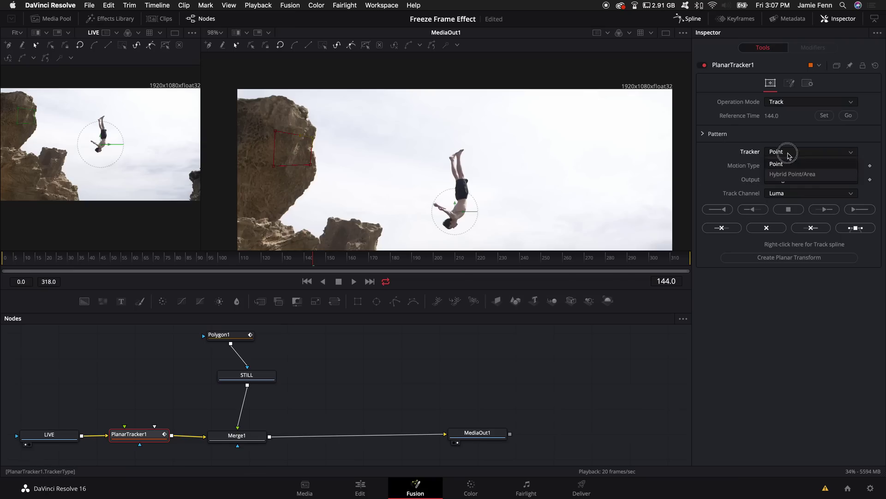
click(789, 173)
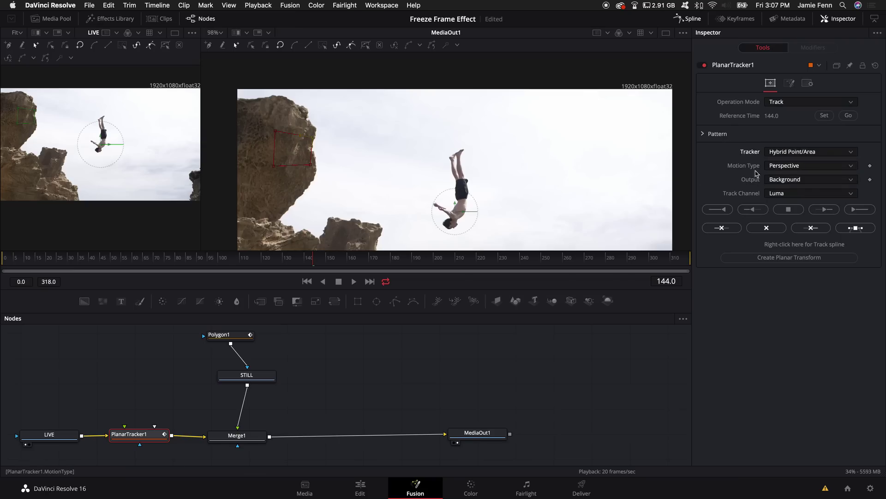
click(799, 167)
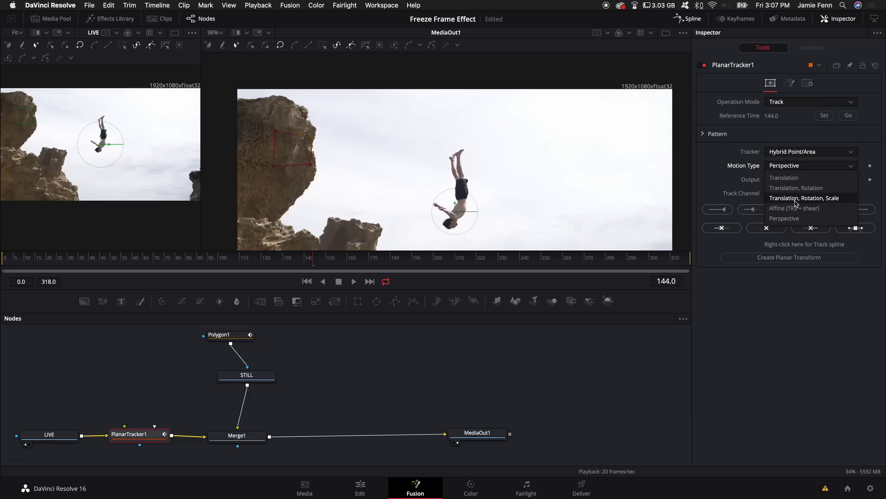
Set Motion Type to Translation, Rotation, Scale and track back one frame to 143
click(795, 202)
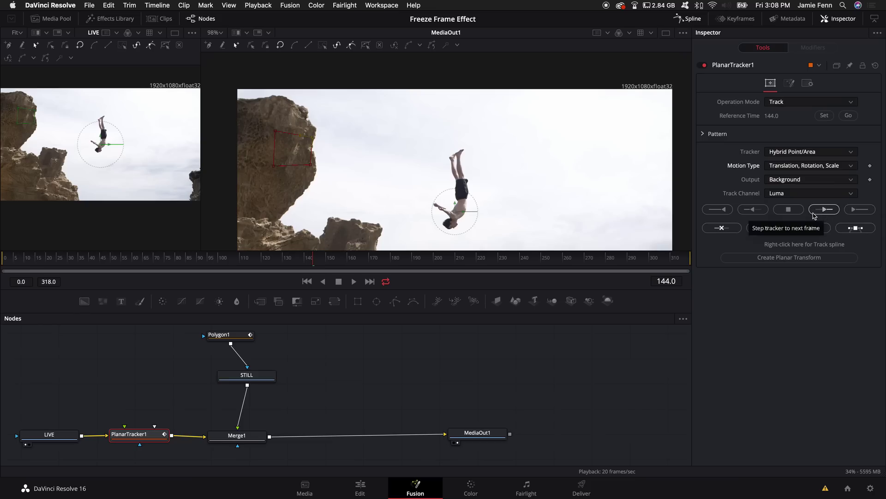
click(759, 209)
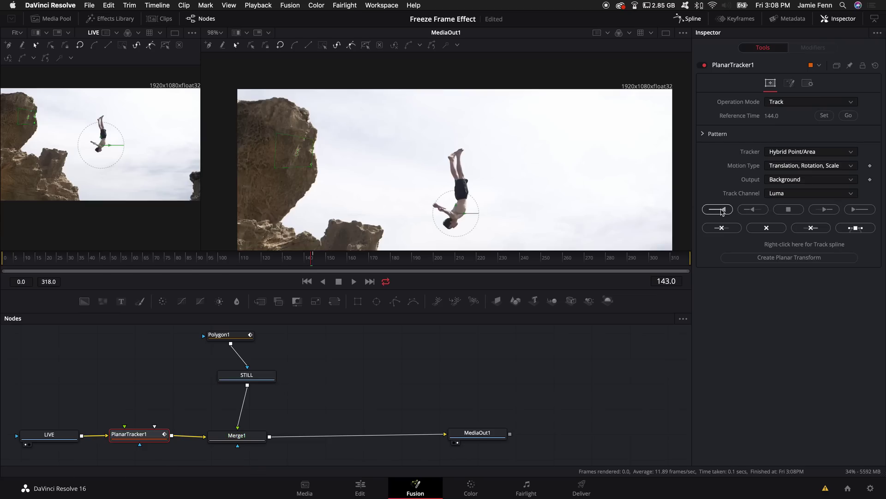
Track the cliff backward to frame 0, checking the track at frame 89 along the way
click(723, 211)
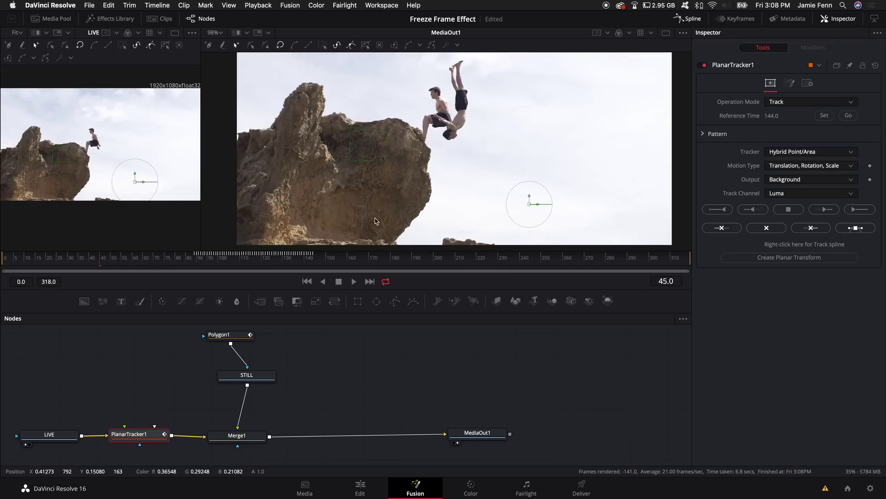
click(197, 259)
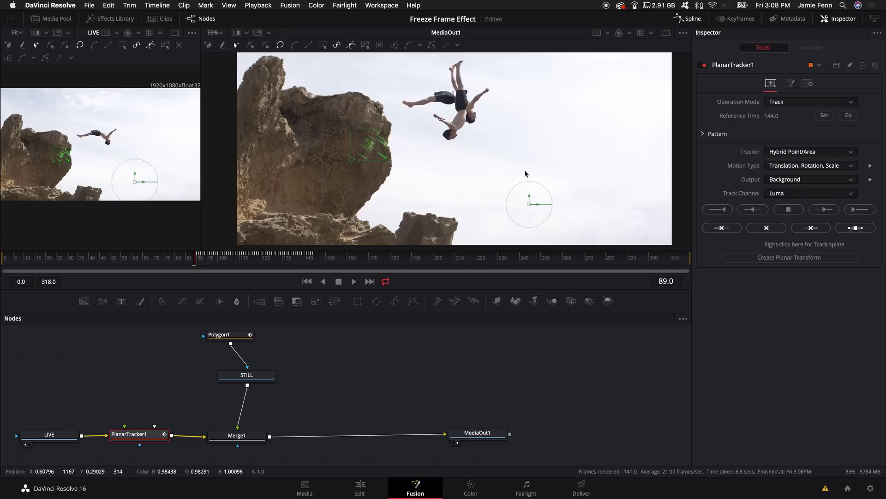
click(755, 211)
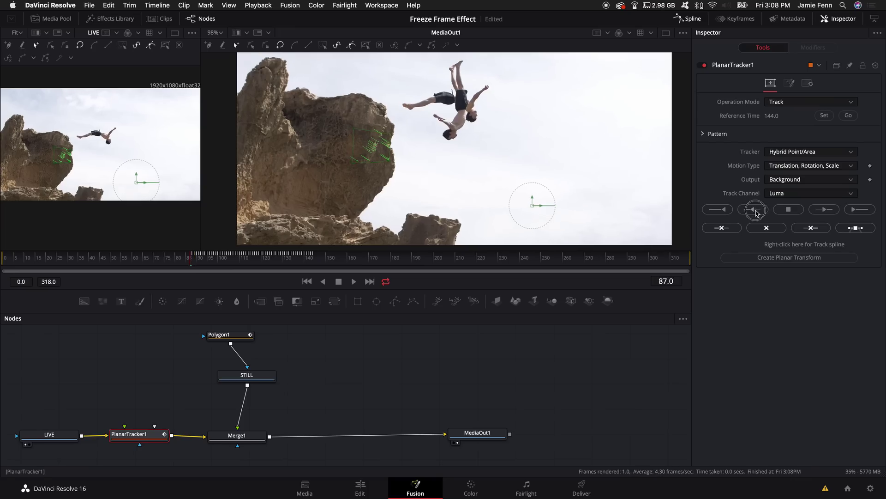
click(725, 211)
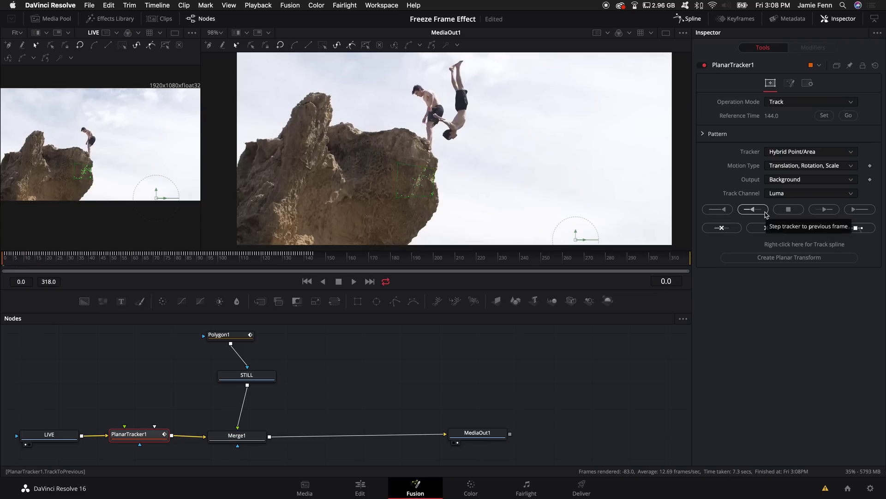
click(765, 211)
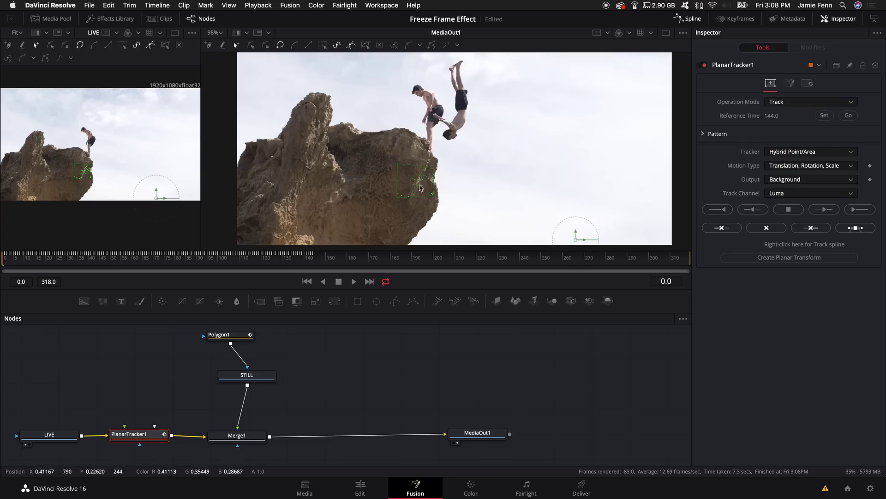
scroll(420, 188, down, 2)
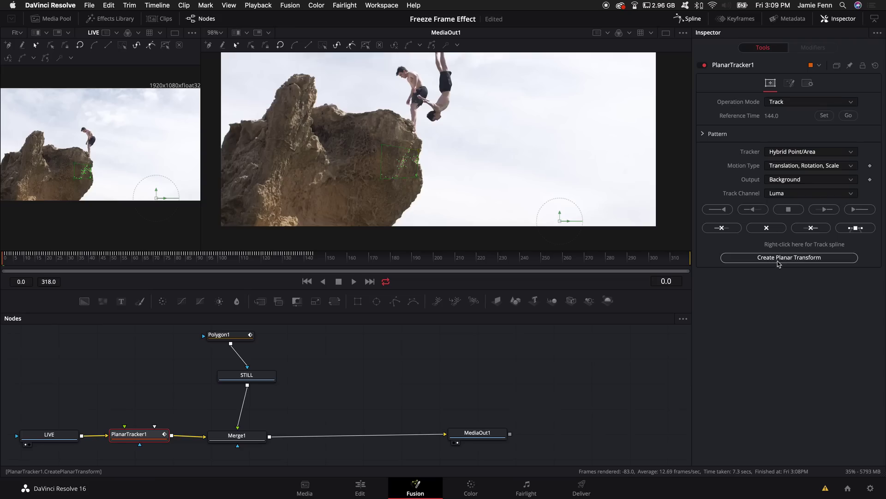
Create PlanarTransform1 after STILL and delete PlanarTracker1 so LIVE feeds Merge1 directly
click(785, 260)
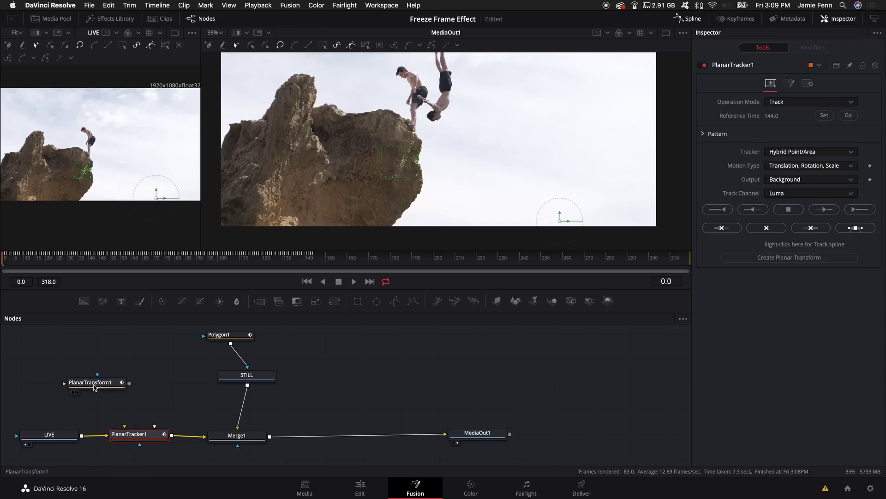
drag(94, 387, 316, 407)
drag(137, 438, 137, 439)
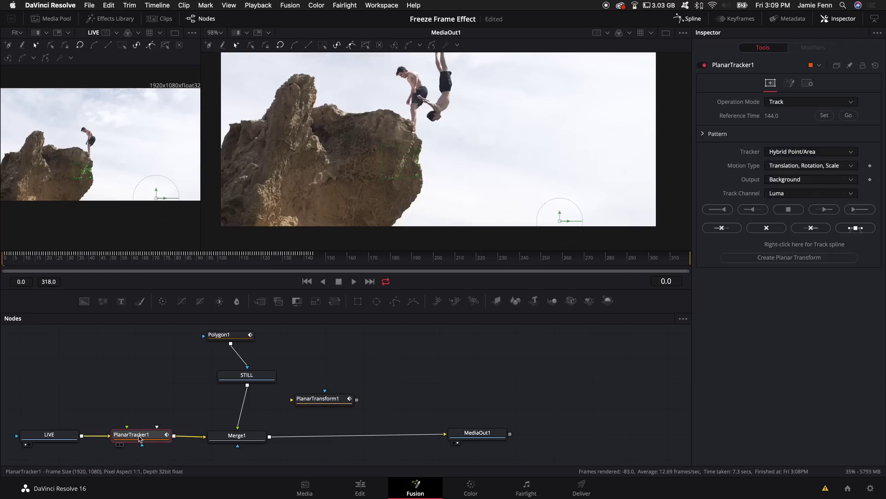
key(Delete)
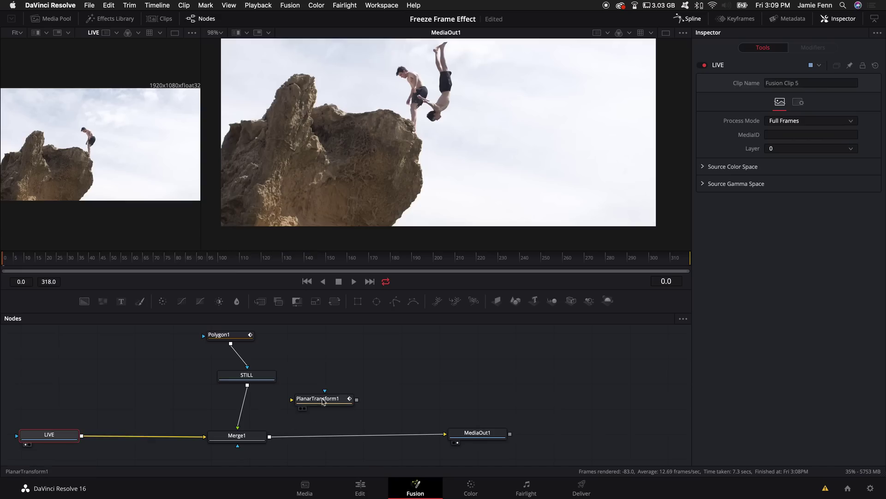
drag(324, 399, 244, 405)
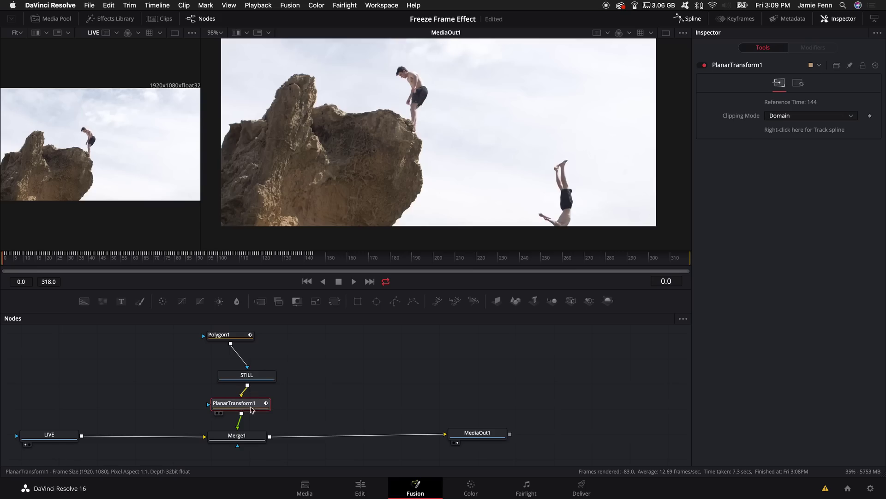
Select Polygon1, STILL and PlanarTransform1, then play the composite from the start
drag(288, 383, 231, 330)
scroll(231, 331, up, 2)
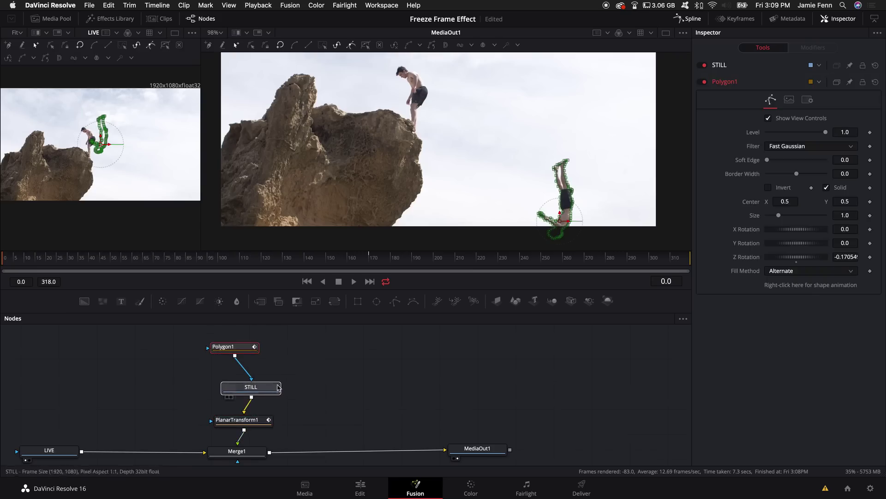
click(240, 420)
key(space)
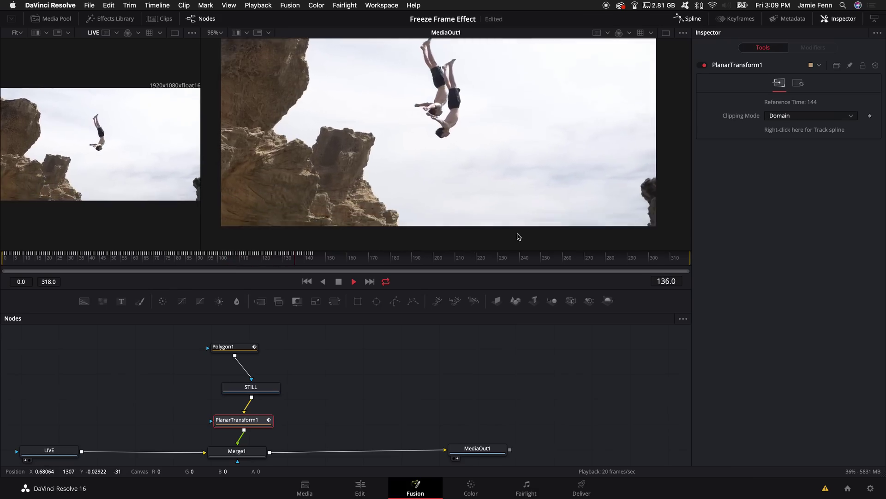
Scrub back to about frame 130 and play forward to frame 144, where live and frozen divers overlap
key(space)
key(space)
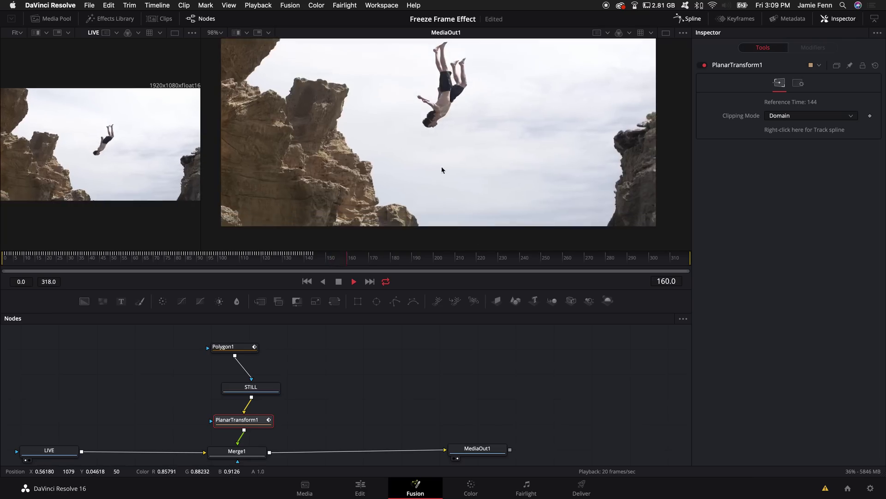
key(space)
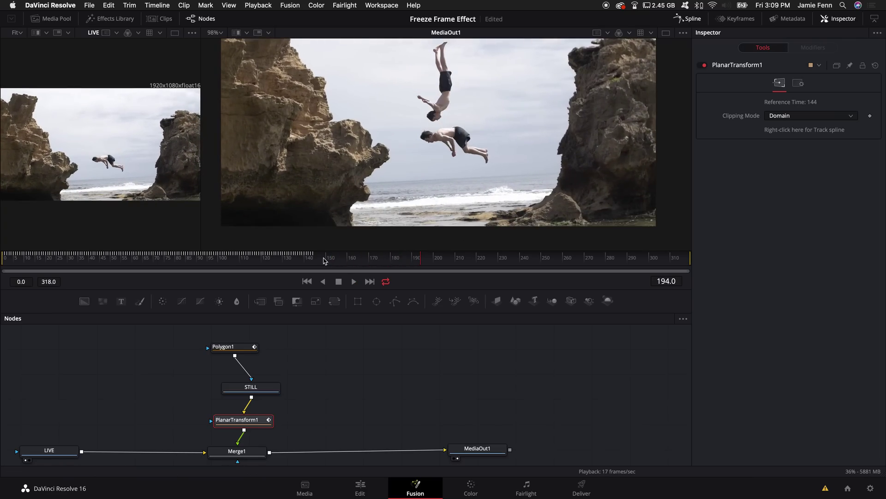
drag(318, 261, 284, 260)
key(space)
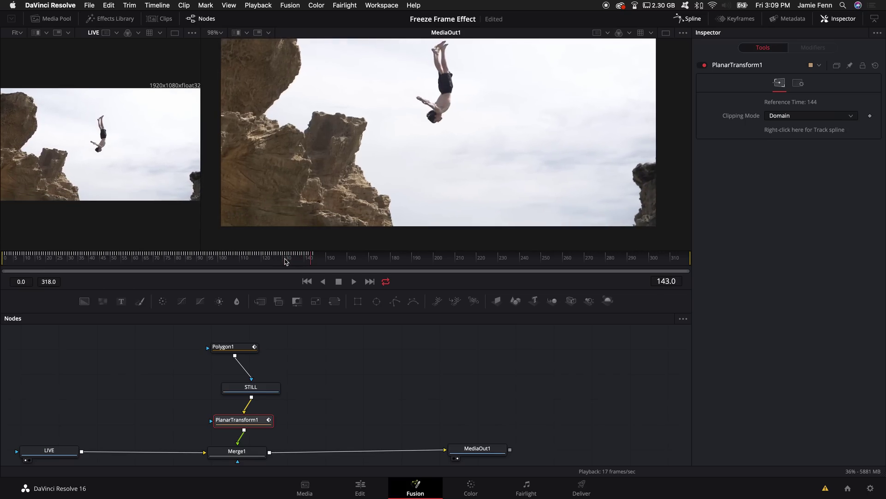
scroll(456, 140, up, 5)
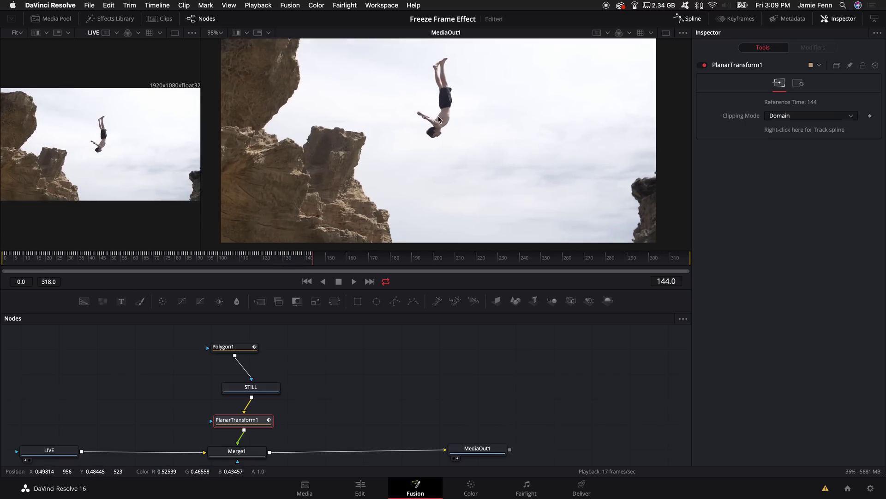
scroll(437, 132, down, 3)
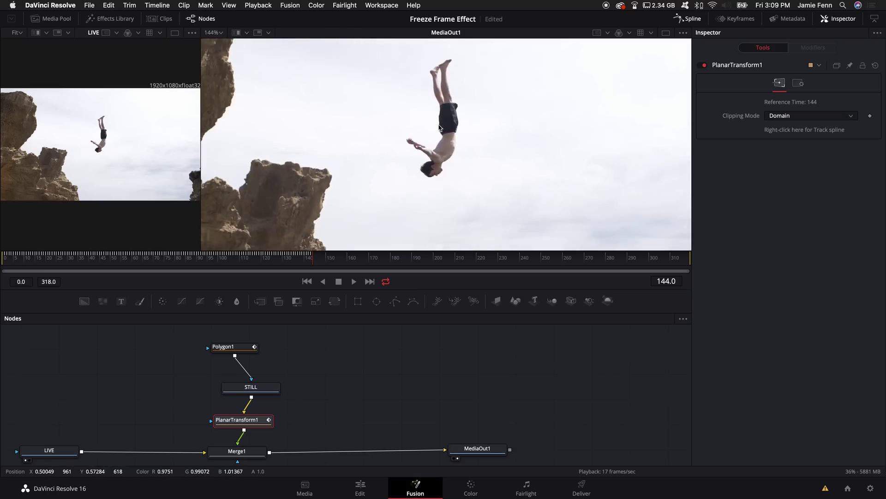
scroll(435, 140, down, 3)
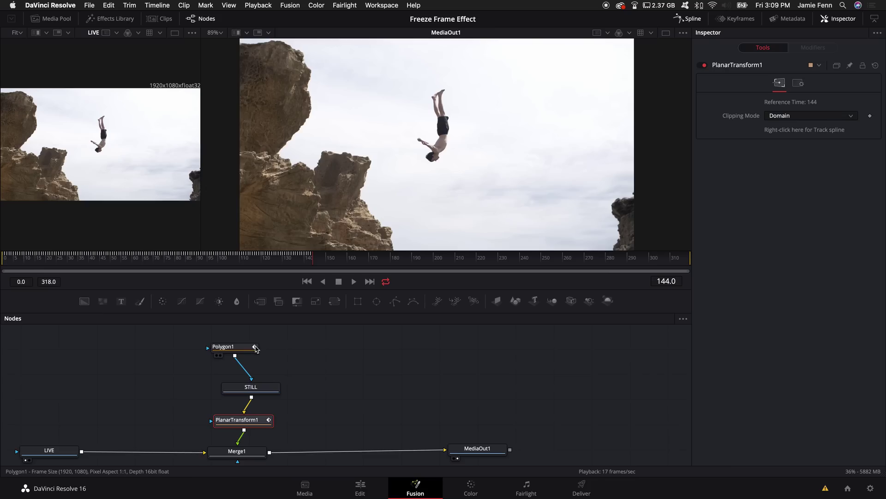
Keyframe Polygon1's Level to 0 at frame 145 so the frozen diver disappears
click(236, 350)
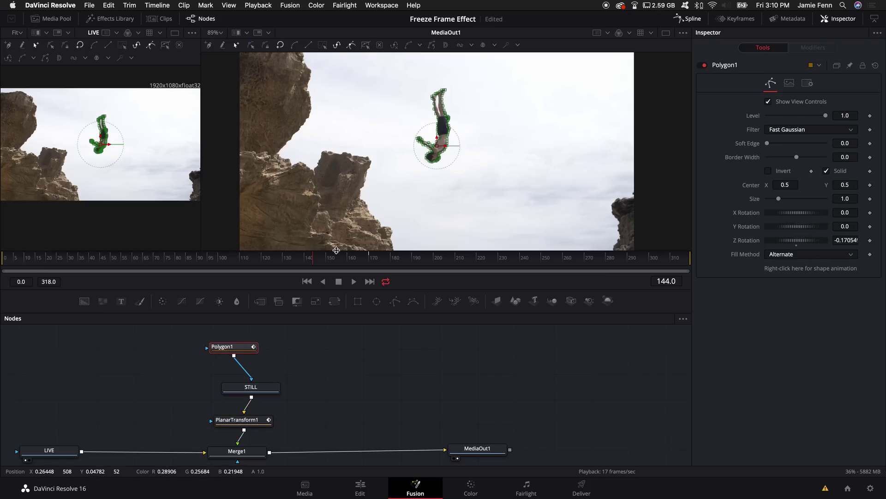
scroll(465, 145, up, 5)
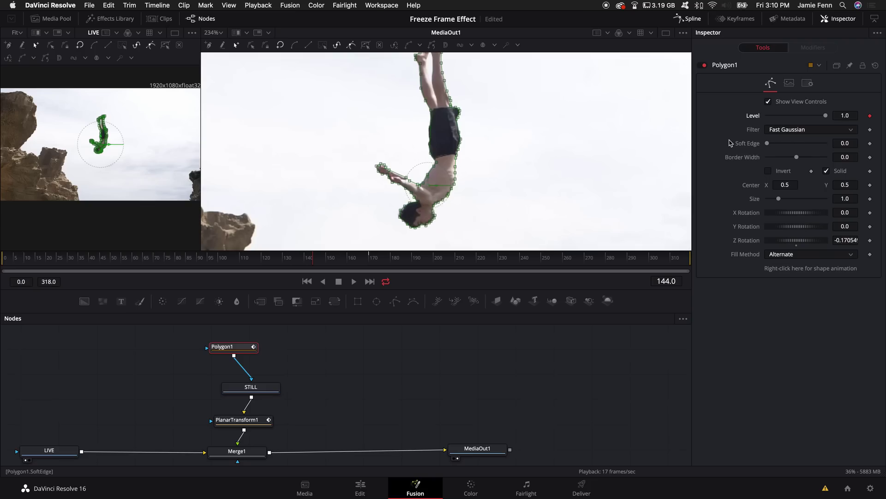
key(Right)
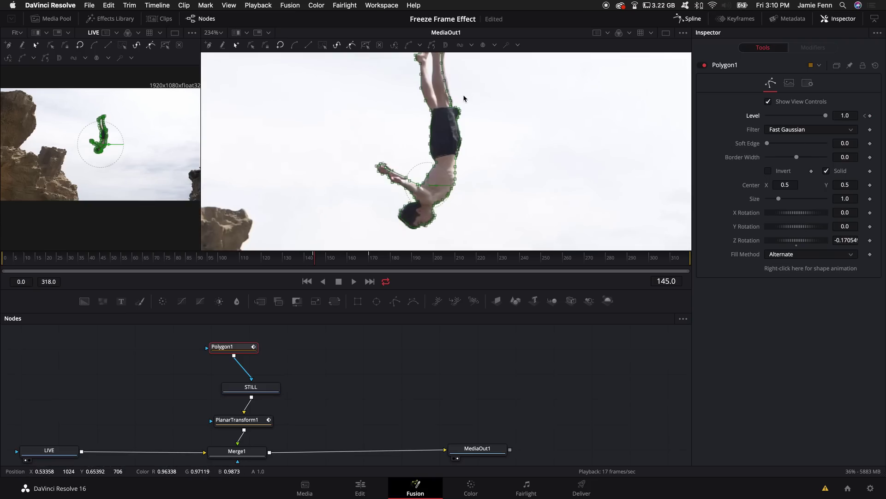
drag(826, 116, 705, 127)
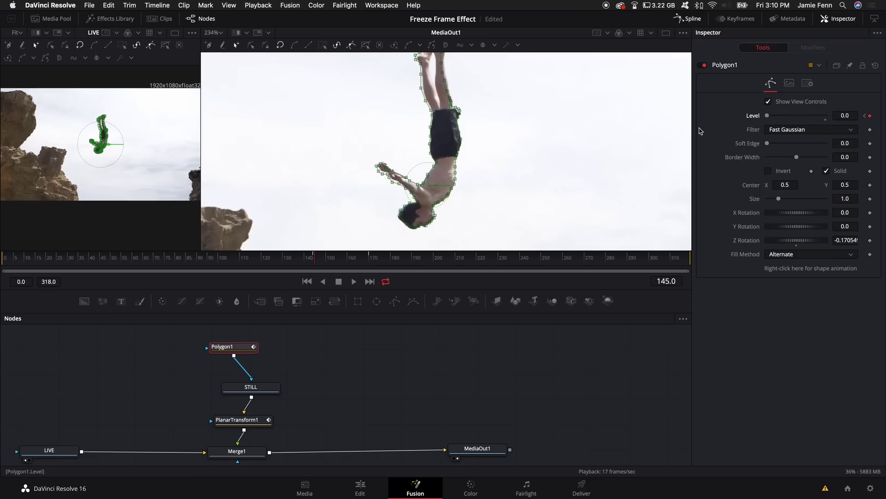
Step back a few frames to check the mask, then play the clip on the Edit page
key(Left)
key(Left)
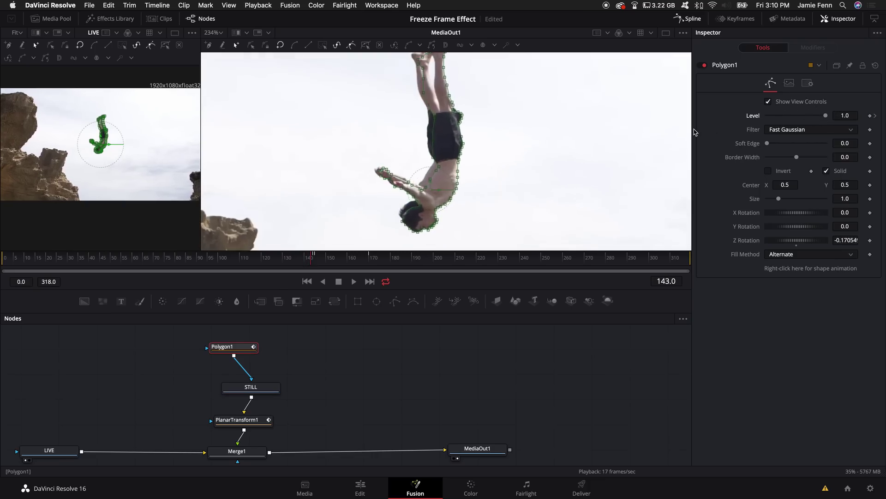
key(Left)
key(Left)
key(Left)
key(Left)
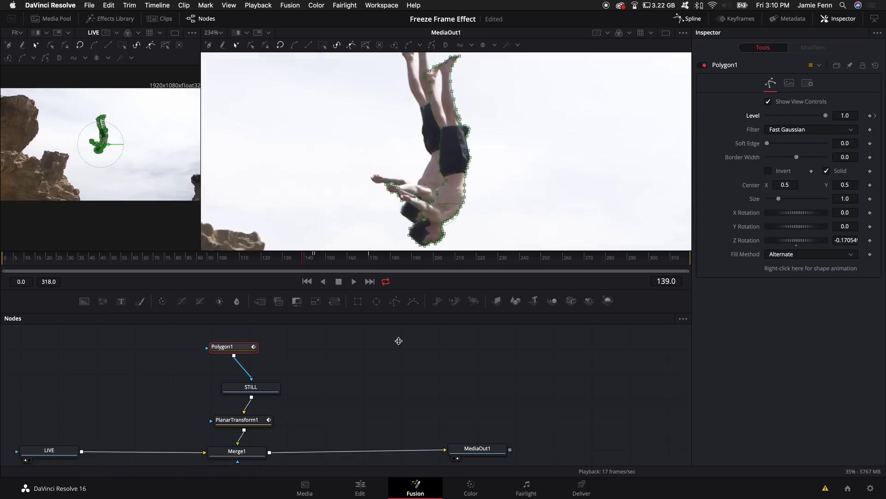
key(Left)
key(Left)
key(Left)
key(Left)
key(Left)
key(Left)
key(Left)
key(Left)
key(Left)
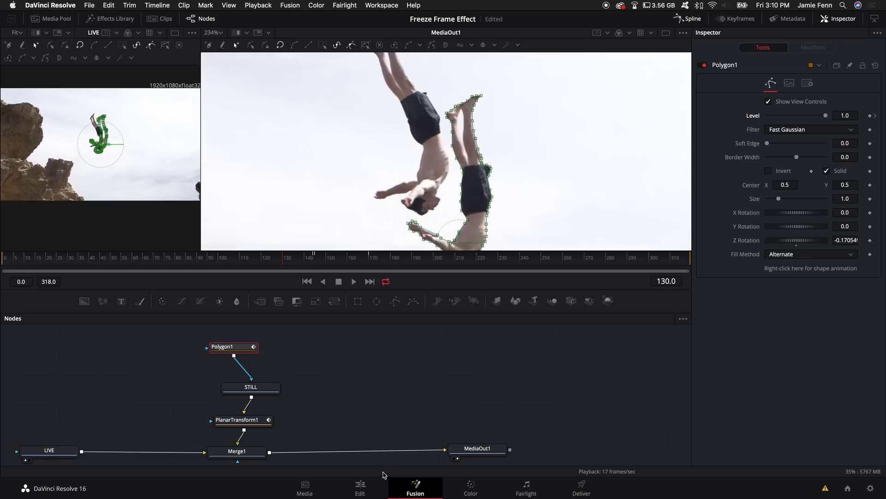
key(Left)
key(Left)
scroll(457, 198, down, 8)
scroll(457, 198, up, 2)
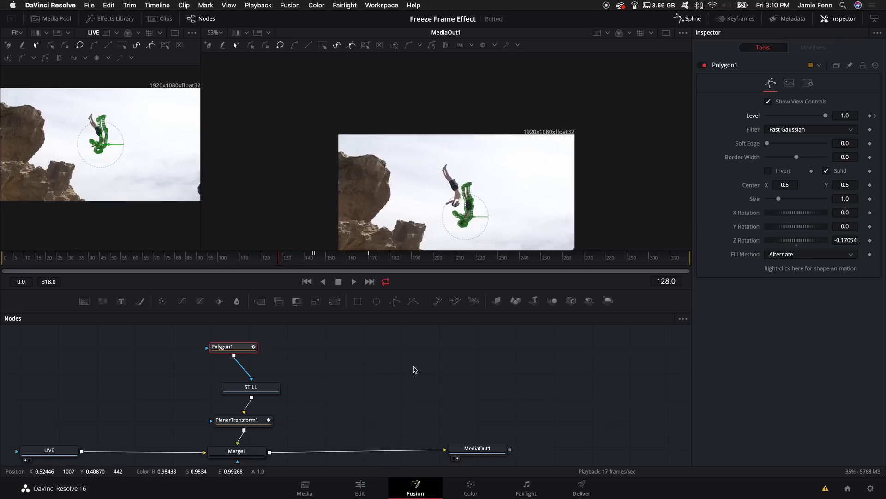
key(shift+4)
key(space)
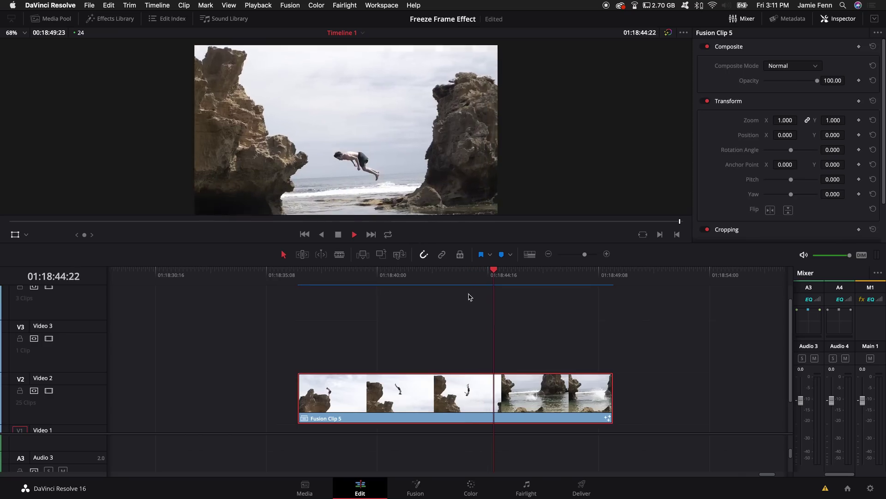
Stop playback, select Fusion Clip 5 in Timeline 1, and bring it back into the Fusion page
key(space)
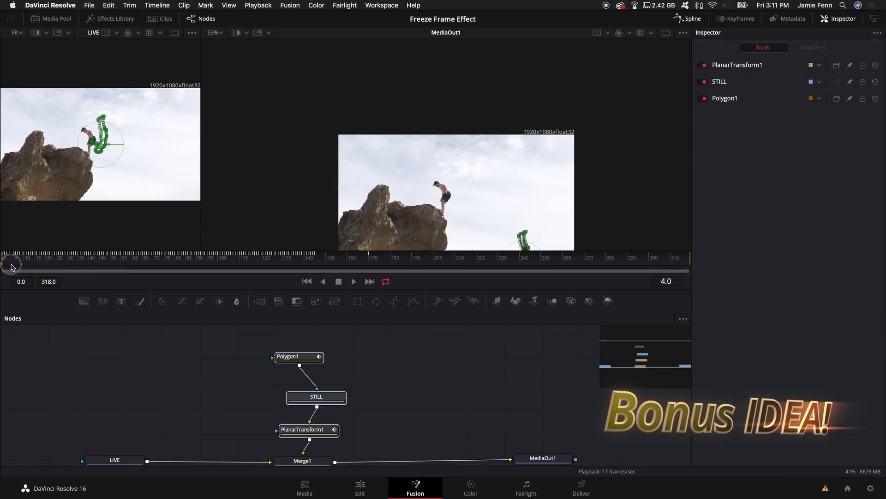
click(360, 487)
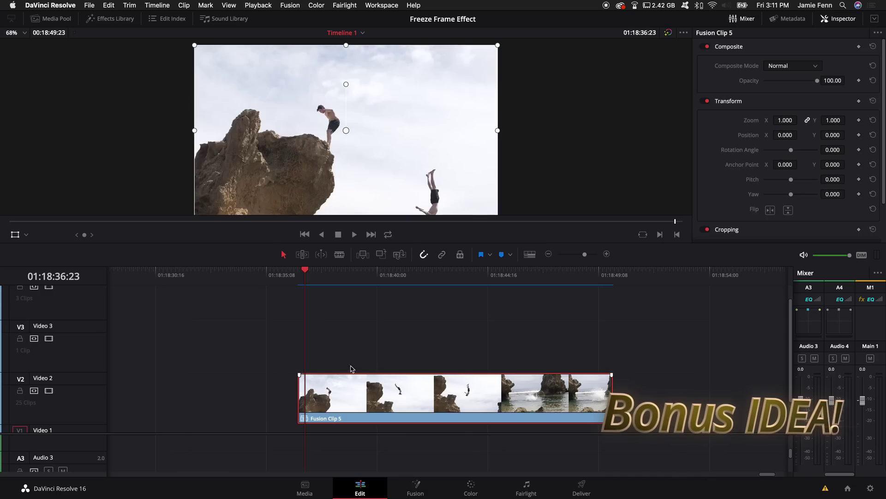
drag(305, 270, 499, 280)
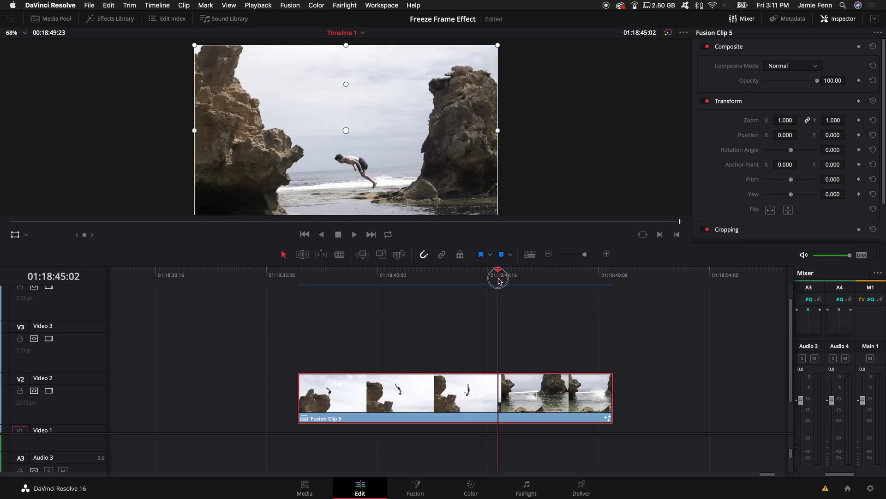
drag(595, 297, 432, 399)
click(411, 483)
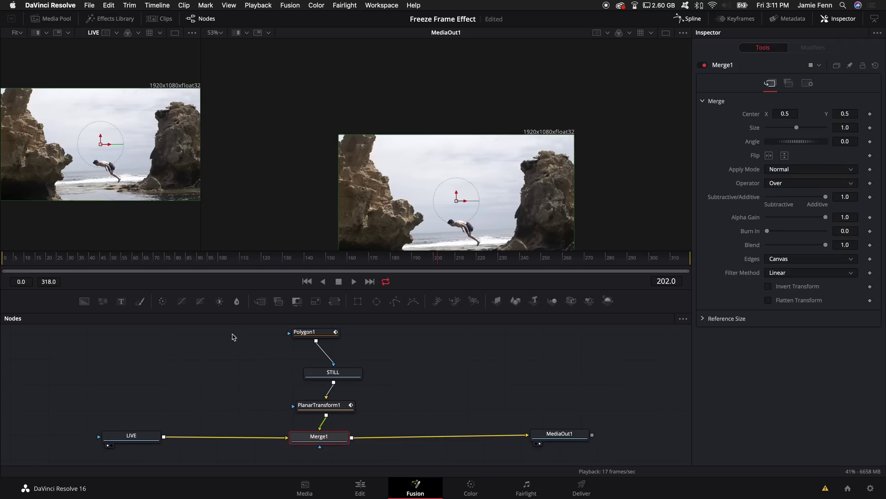
drag(204, 262, 389, 262)
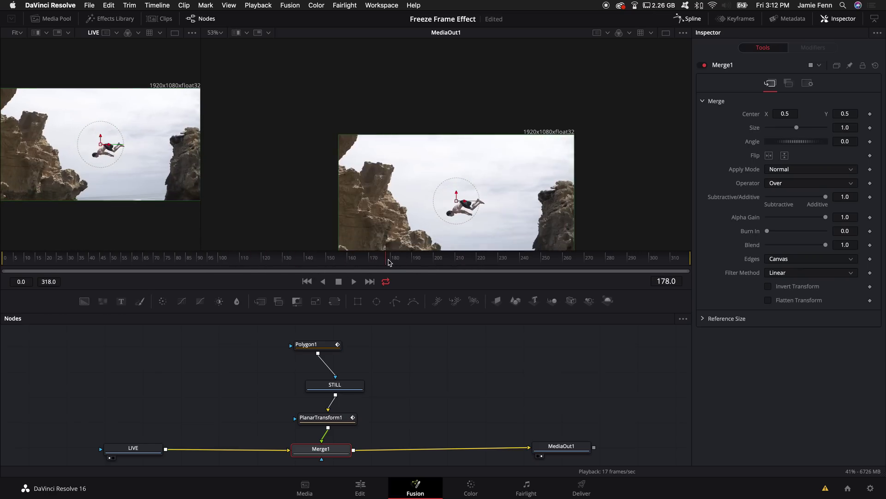